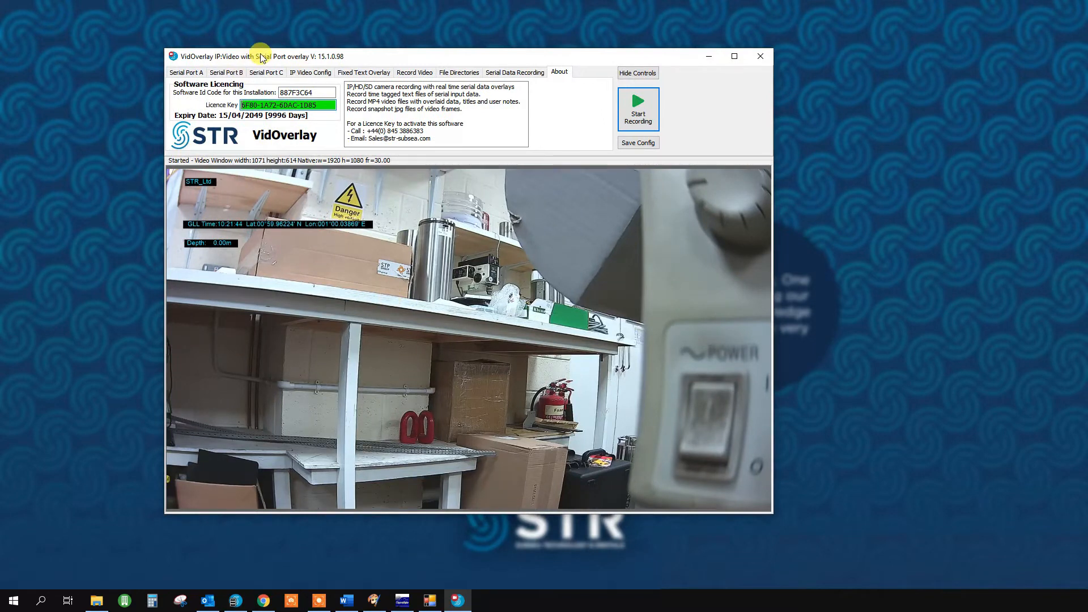
pyautogui.moveTo(261, 55); pyautogui.dragTo(274, 73)
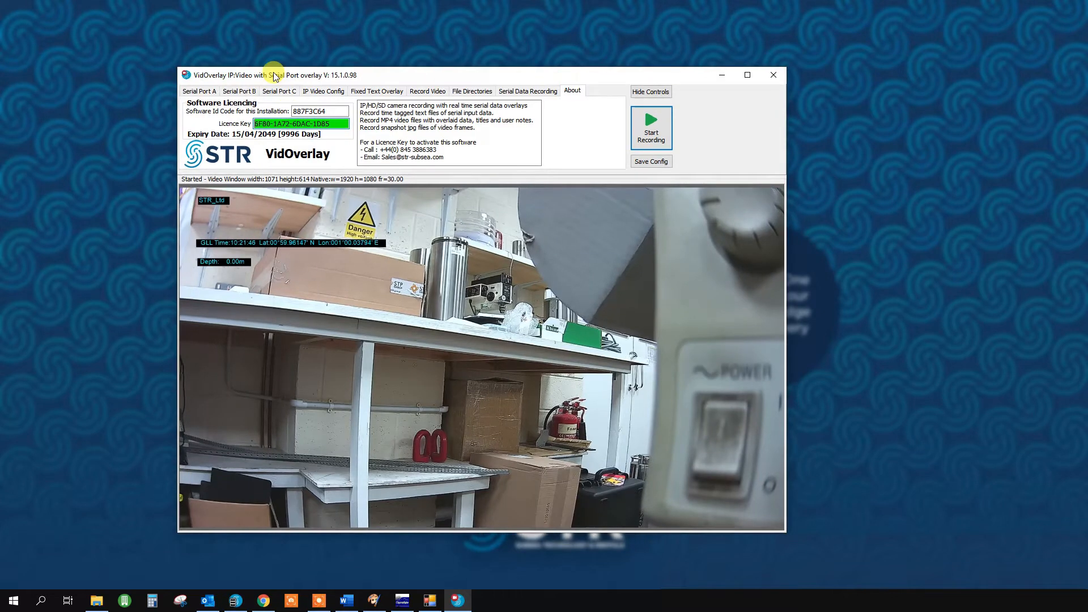
pyautogui.moveTo(525, 75); pyautogui.dragTo(509, 61)
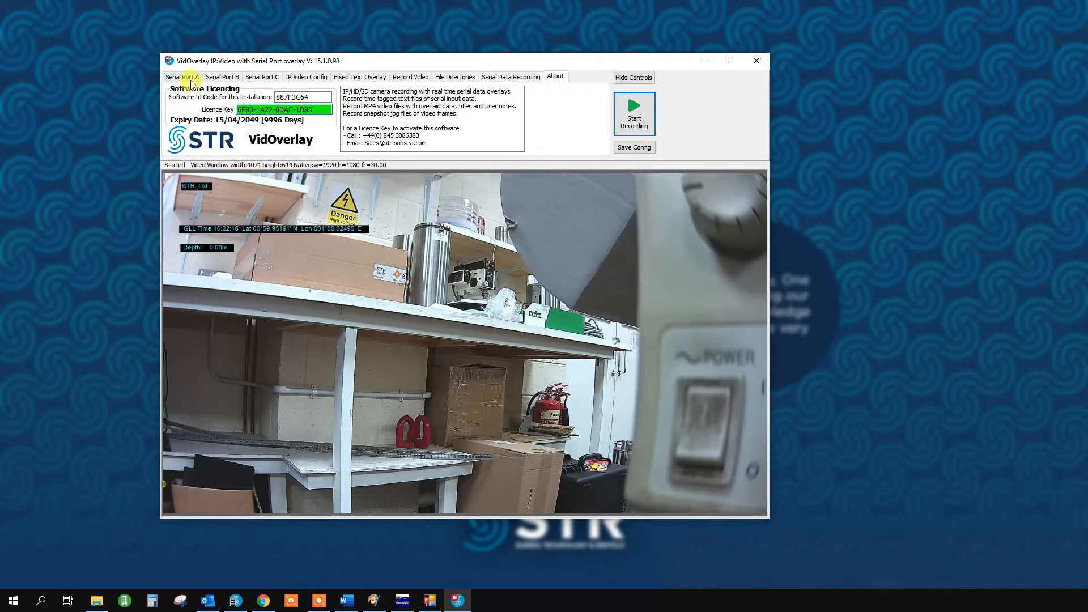
# Try the IP camera image at native size and return the display to resizeable
pyautogui.click(305, 78)
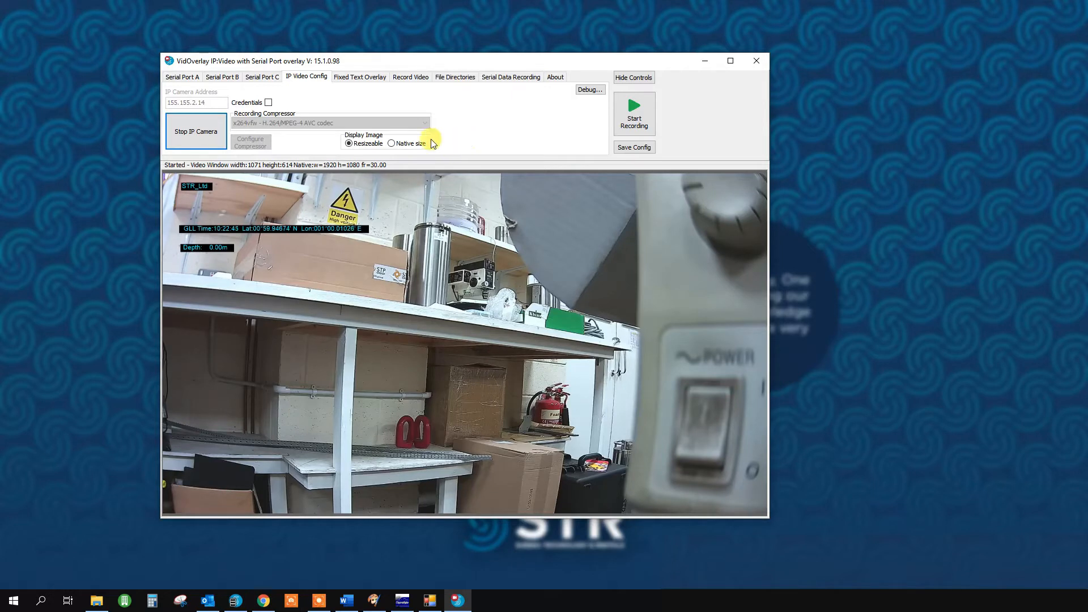
pyautogui.click(392, 144)
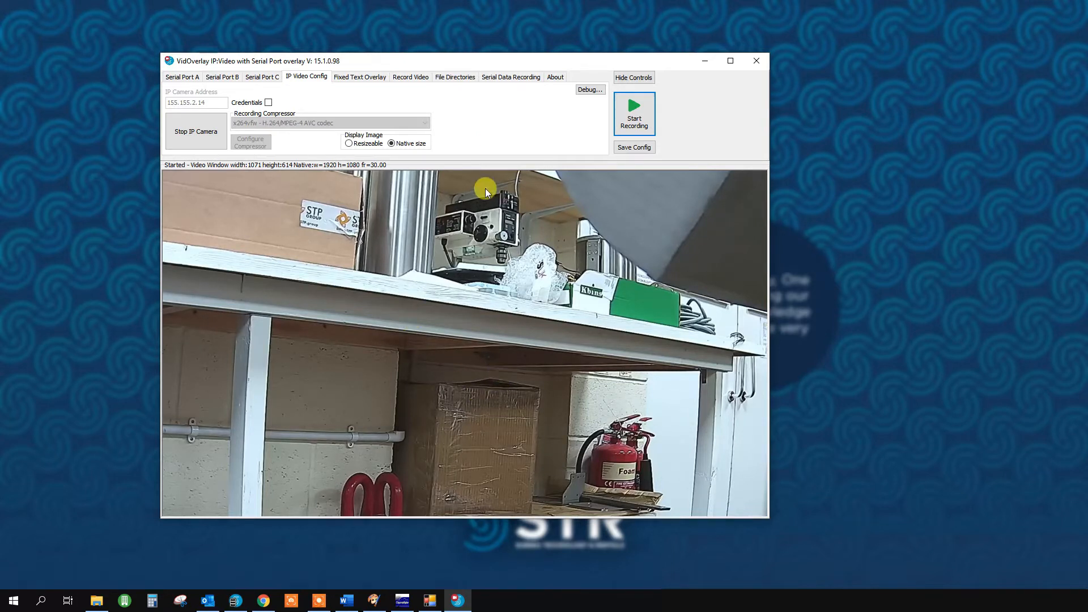
pyautogui.click(349, 143)
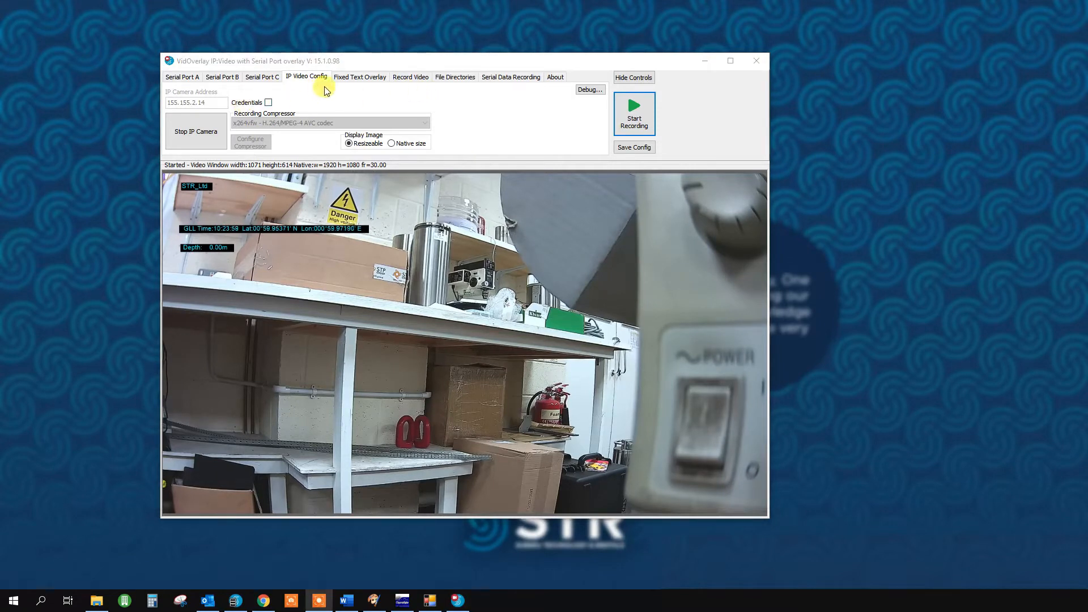
# Stop the IP camera and open the configuration of the x264vfw recording compressor
pyautogui.click(189, 146)
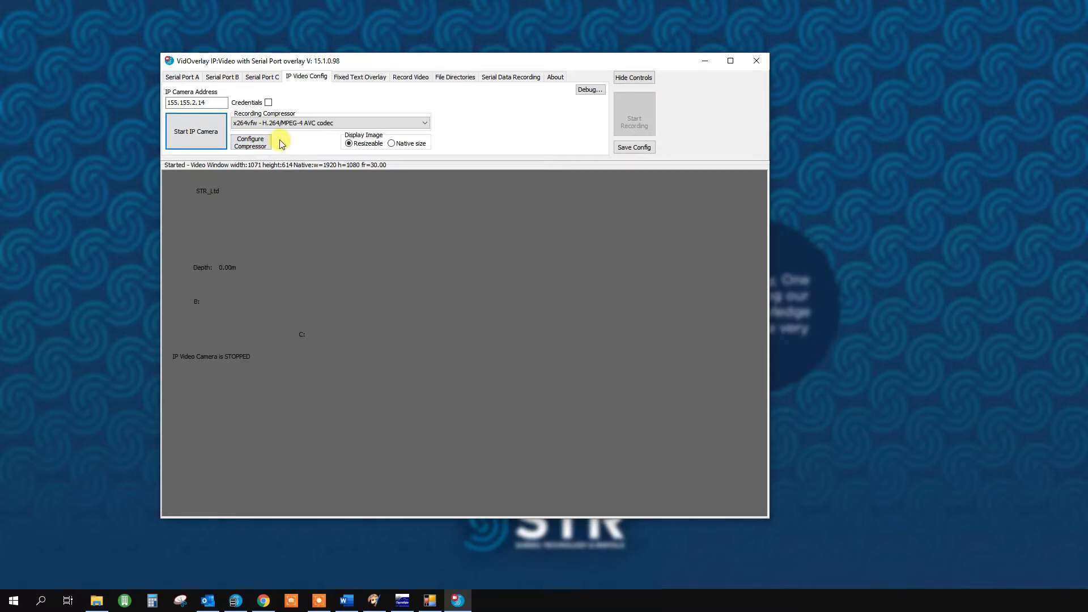
pyautogui.click(263, 145)
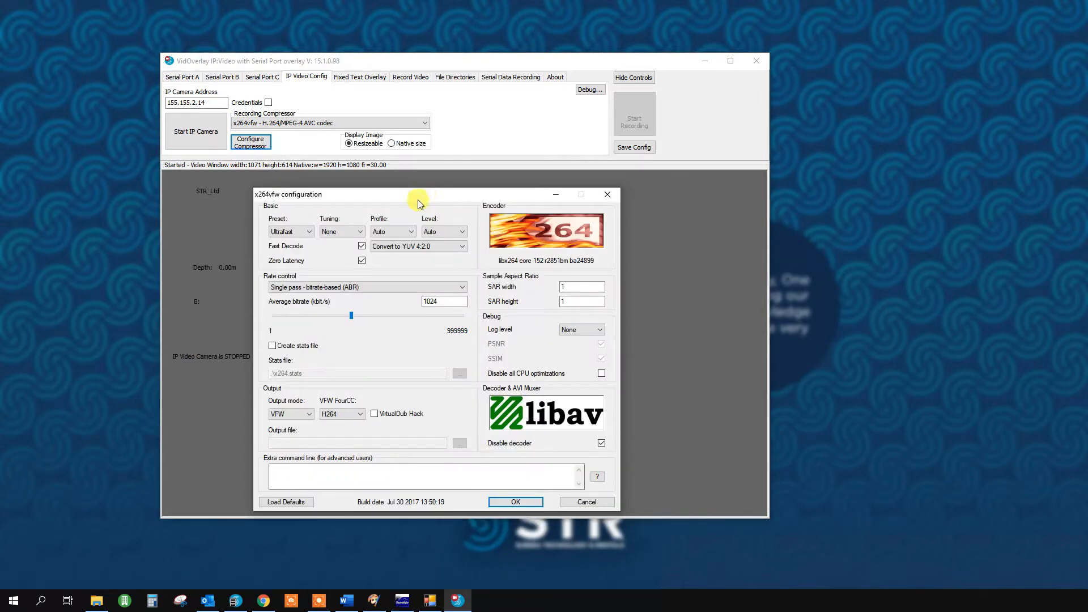
pyautogui.moveTo(419, 197); pyautogui.dragTo(390, 221)
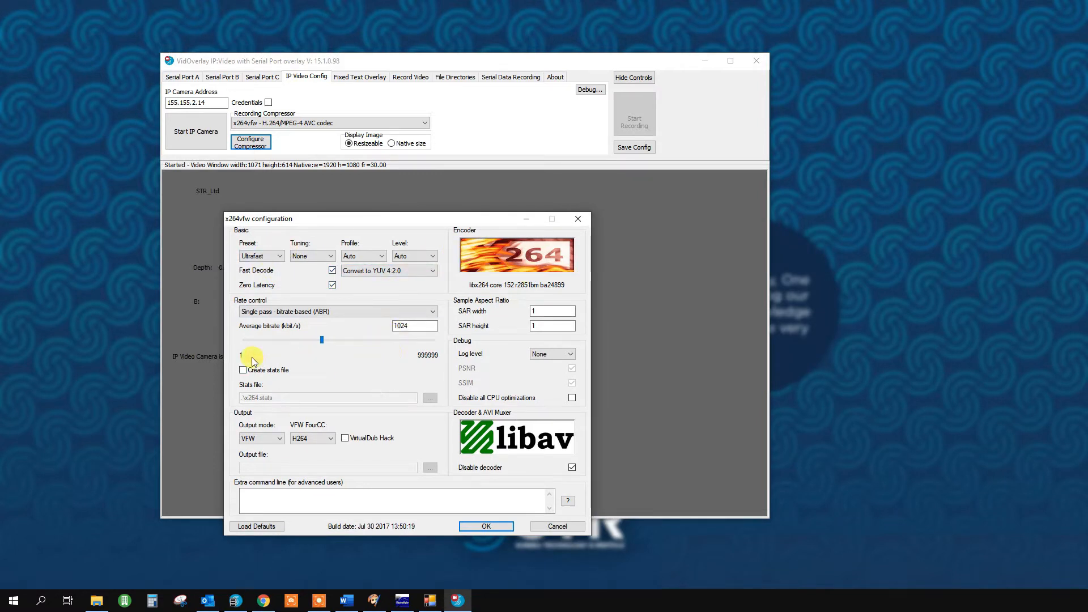
# Set the compressor's average bitrate to 3000 kbit/s and restart the IP camera
pyautogui.doubleClick(412, 328)
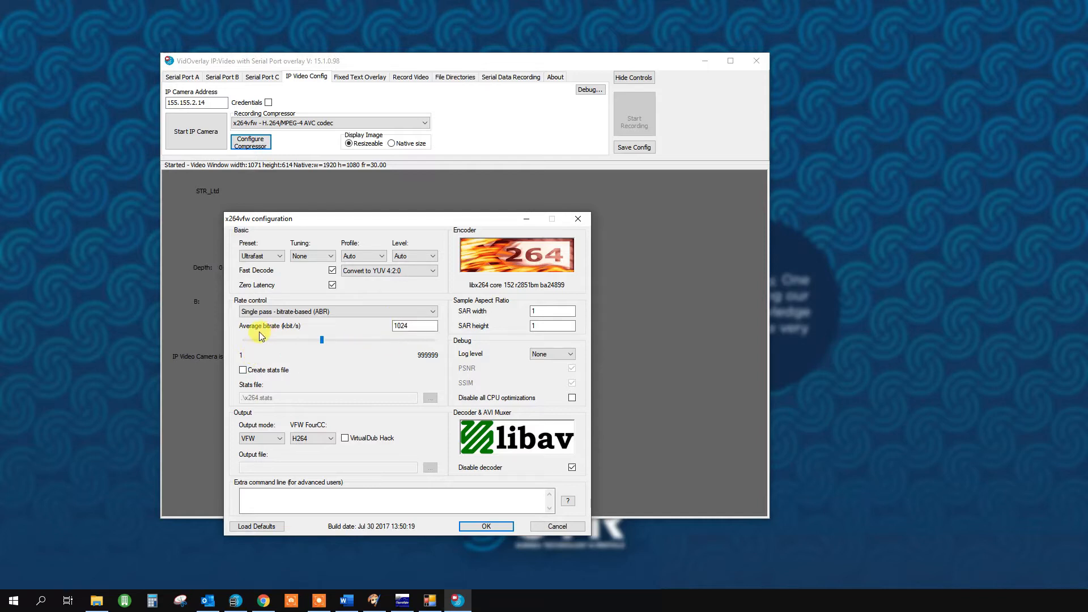
pyautogui.click(411, 327)
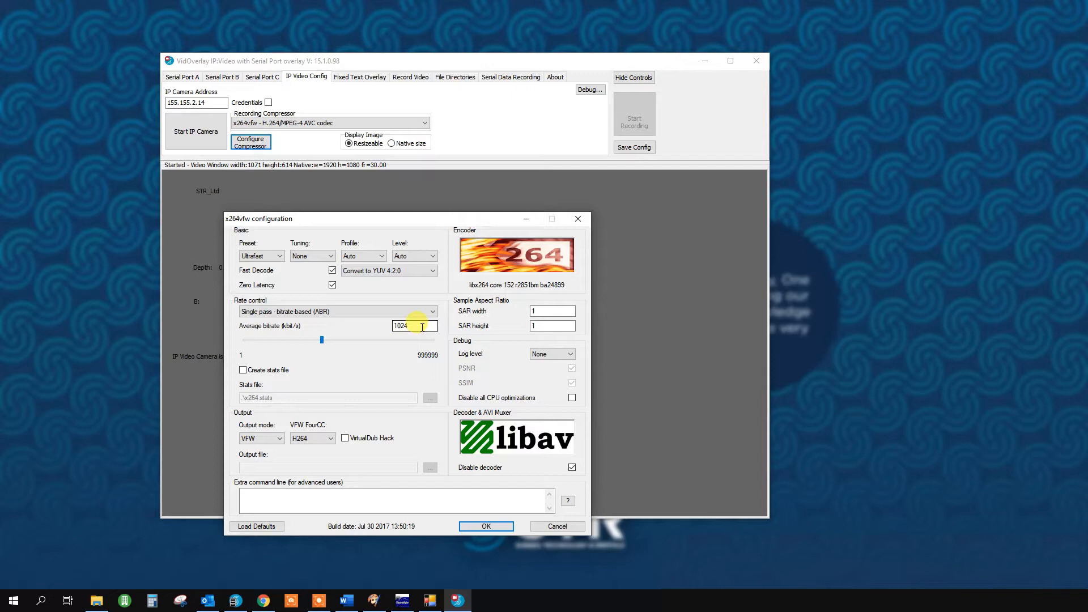
pyautogui.click(421, 324)
pyautogui.moveTo(421, 325); pyautogui.dragTo(318, 328)
pyautogui.write('3000')
pyautogui.moveTo(405, 221); pyautogui.dragTo(411, 199)
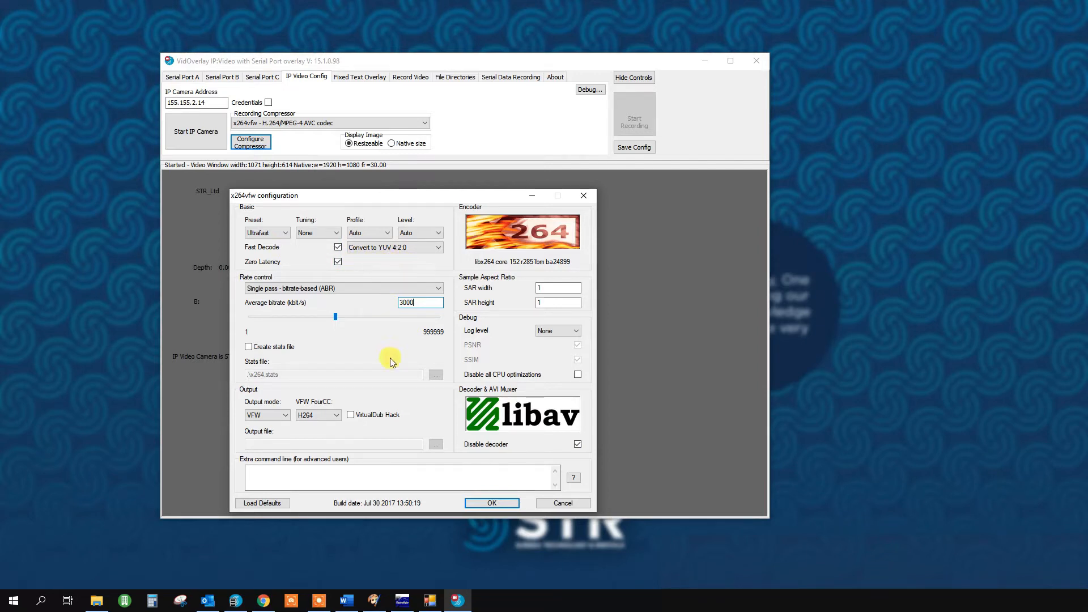
pyautogui.click(486, 504)
pyautogui.moveTo(343, 61); pyautogui.dragTo(329, 56)
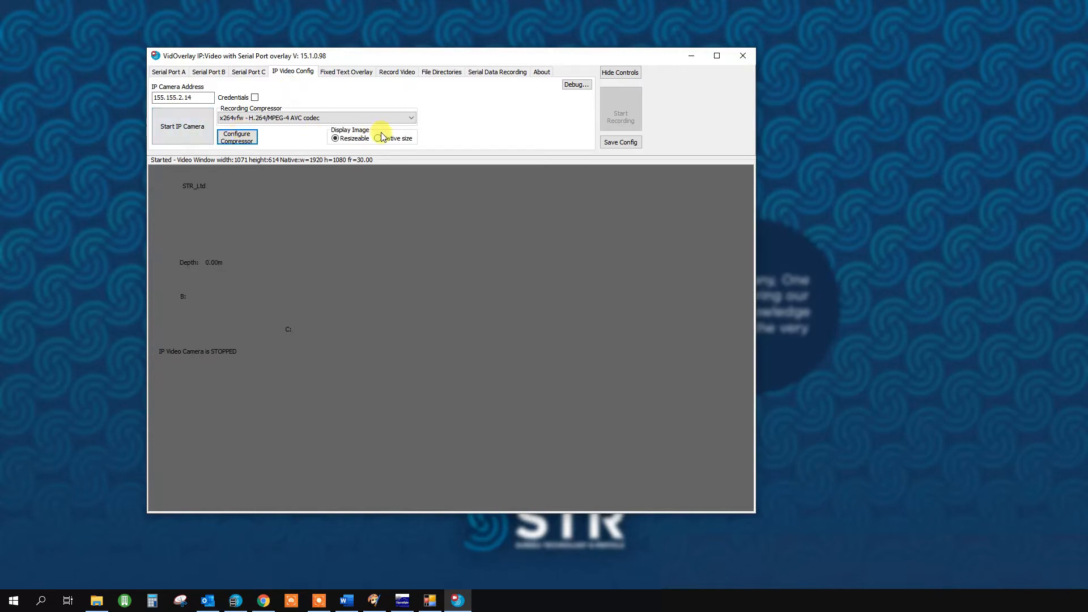
pyautogui.click(191, 125)
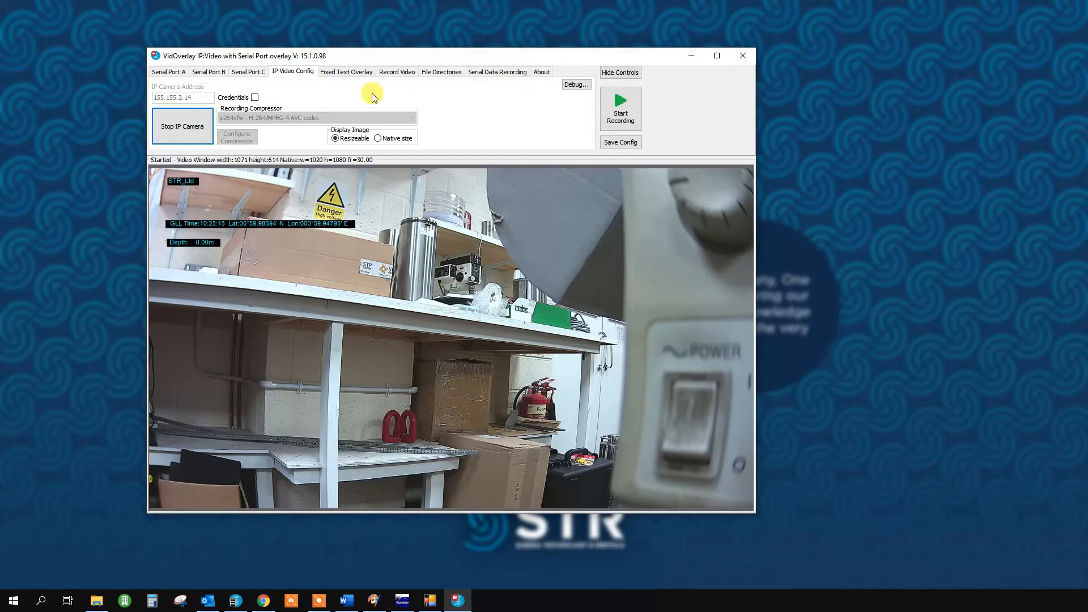
# Replace the fixed overlay text with "Survey Delta"
pyautogui.click(346, 73)
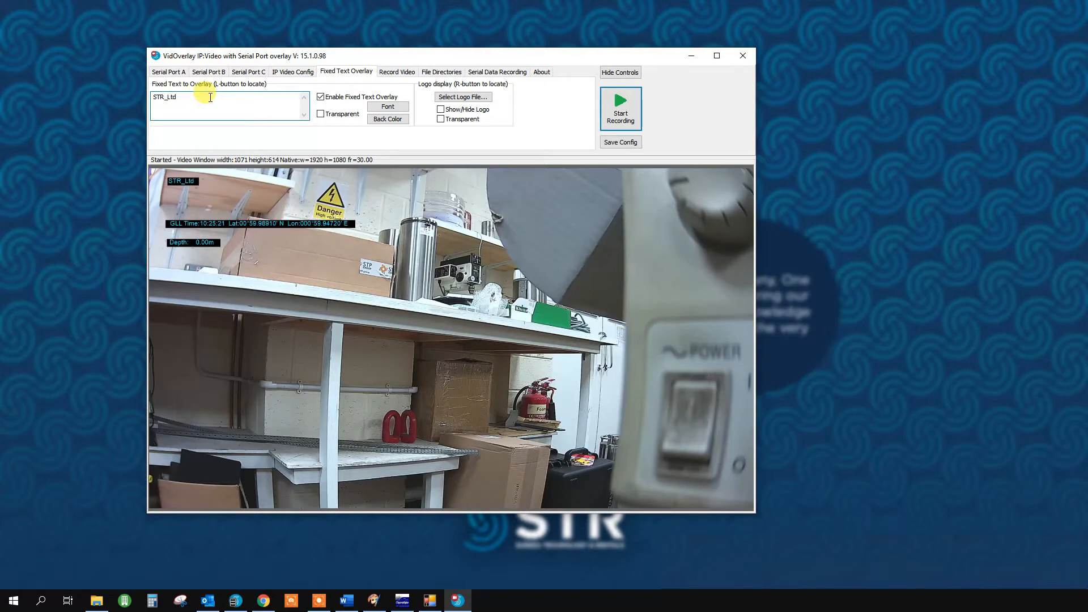
pyautogui.moveTo(177, 97); pyautogui.dragTo(138, 94)
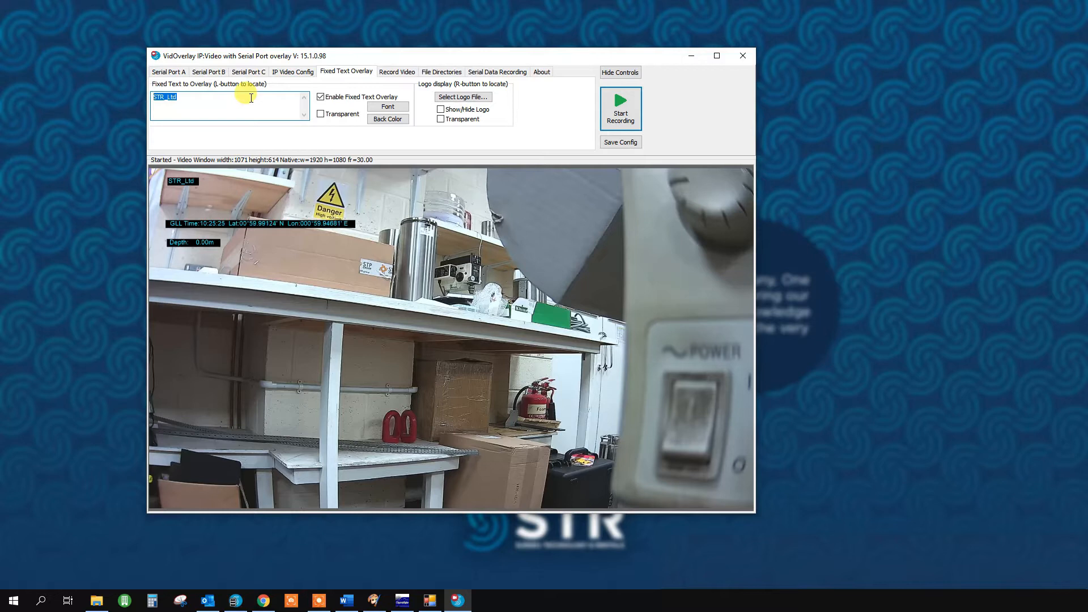
pyautogui.write('Survey')
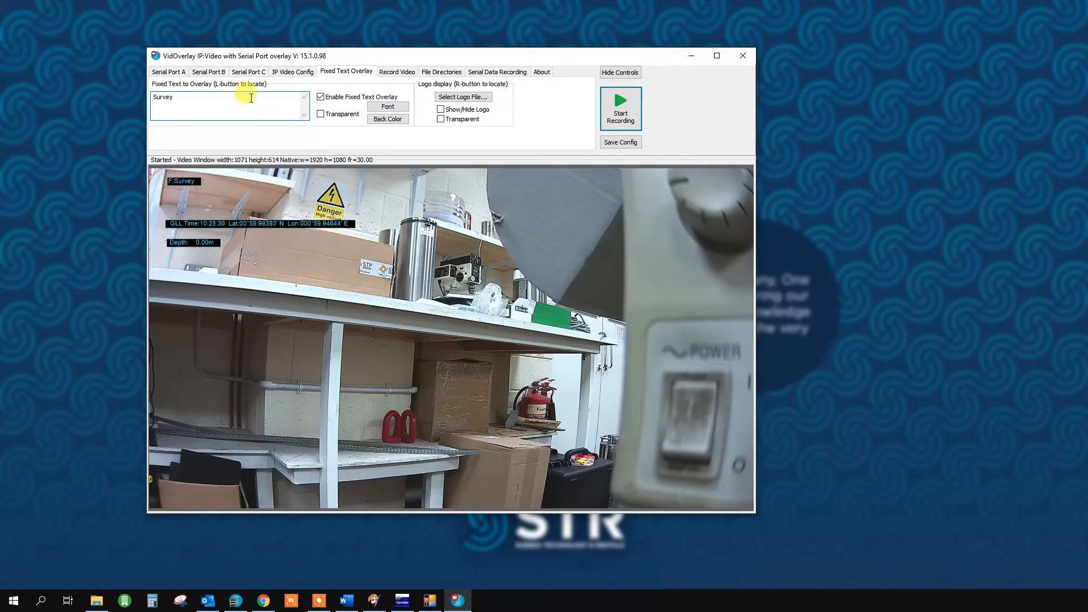
pyautogui.write(' Delta')
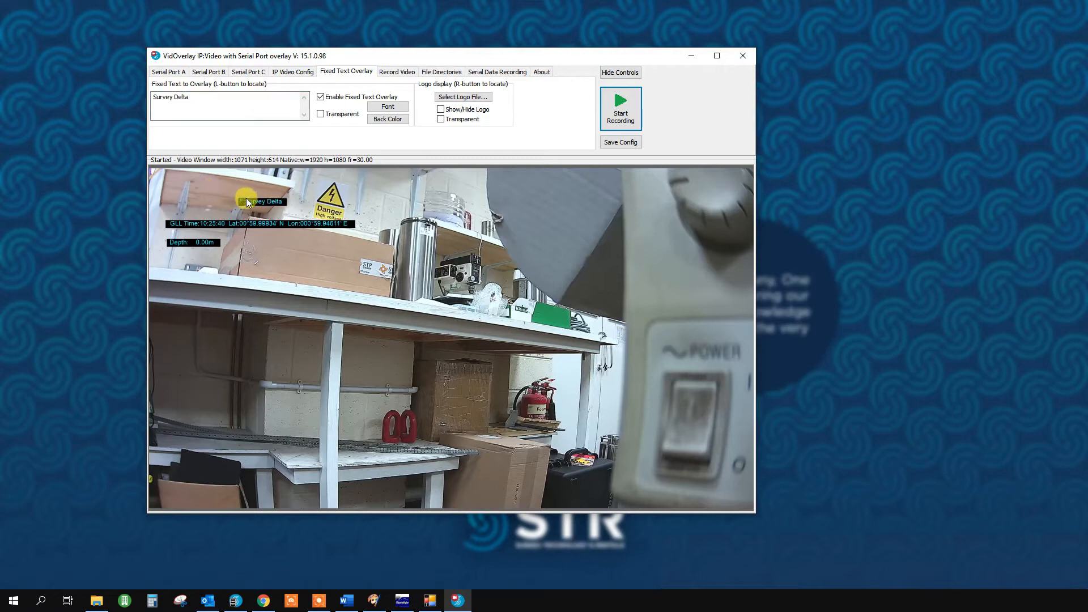
# Move the fixed text around the video's upper-left area and switch its transparent background on and off
pyautogui.click(197, 200)
pyautogui.moveTo(199, 199); pyautogui.dragTo(168, 174)
pyautogui.click(322, 115)
pyautogui.click(224, 192)
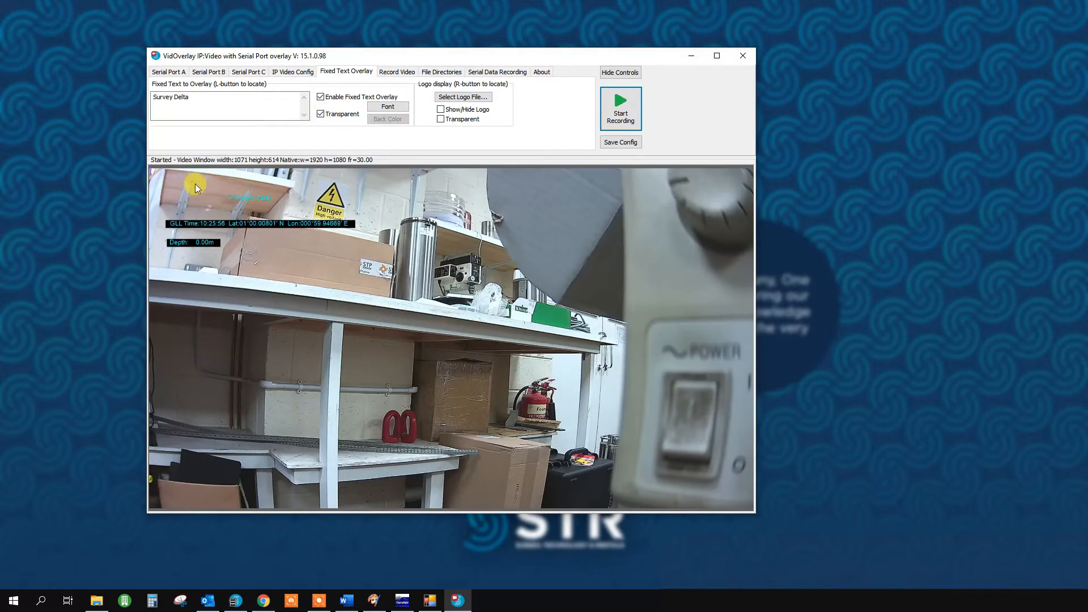
pyautogui.click(321, 115)
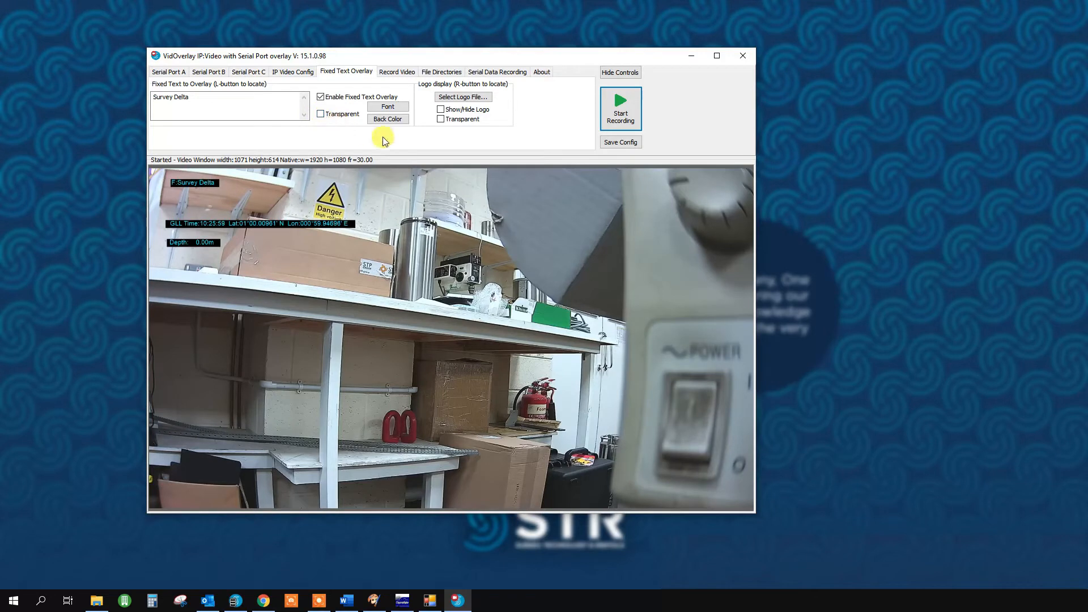
# Set the font colour of the fixed text overlay to Blue, keeping Arial Regular at size 15
pyautogui.click(395, 105)
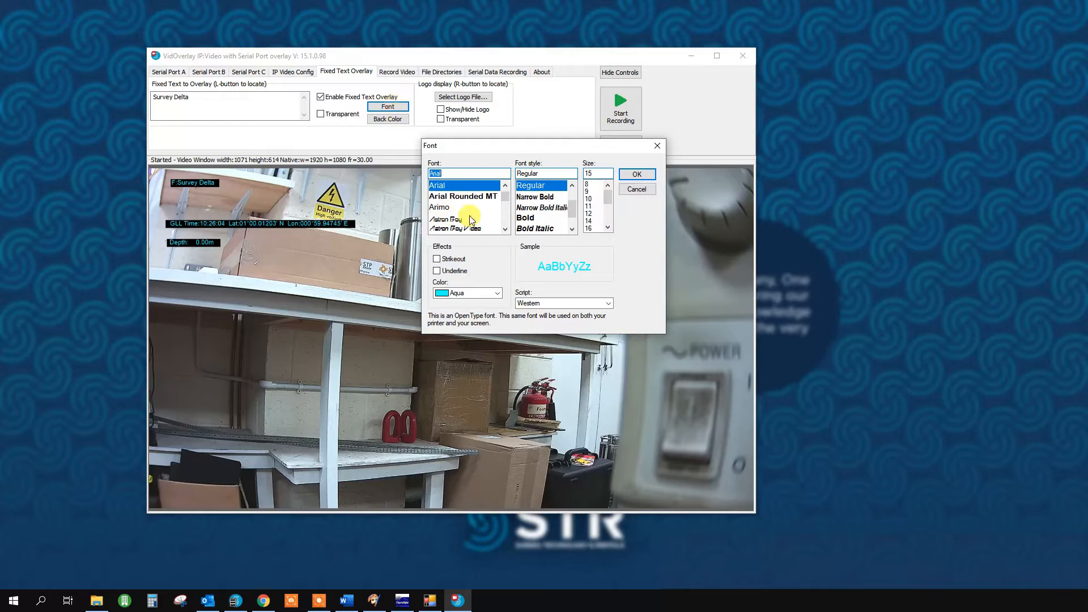
pyautogui.moveTo(576, 145); pyautogui.dragTo(549, 135)
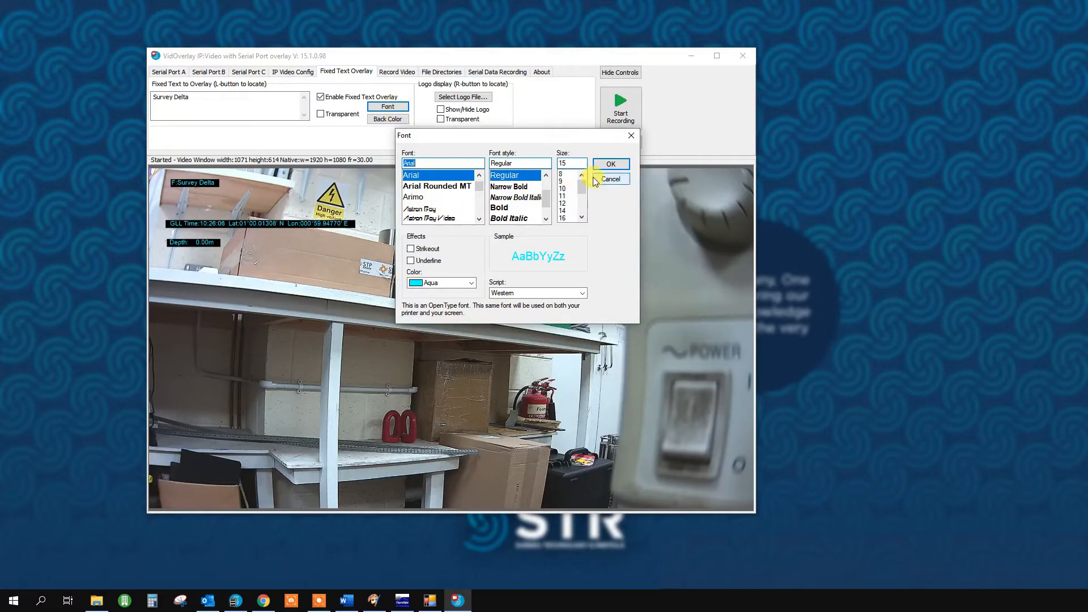
pyautogui.moveTo(583, 195); pyautogui.dragTo(582, 198)
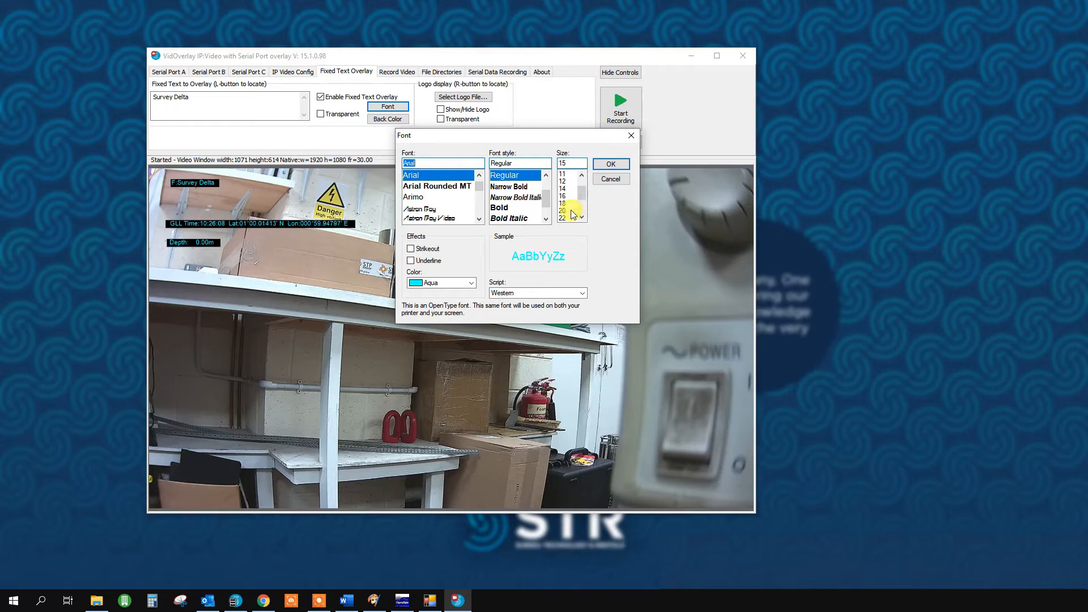
pyautogui.click(432, 283)
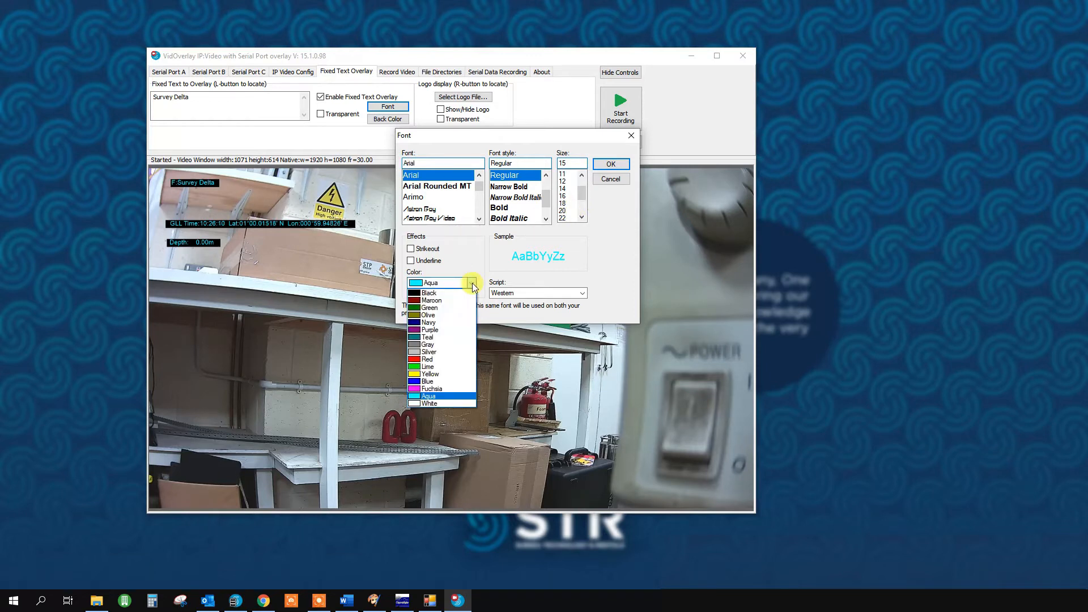
pyautogui.click(415, 384)
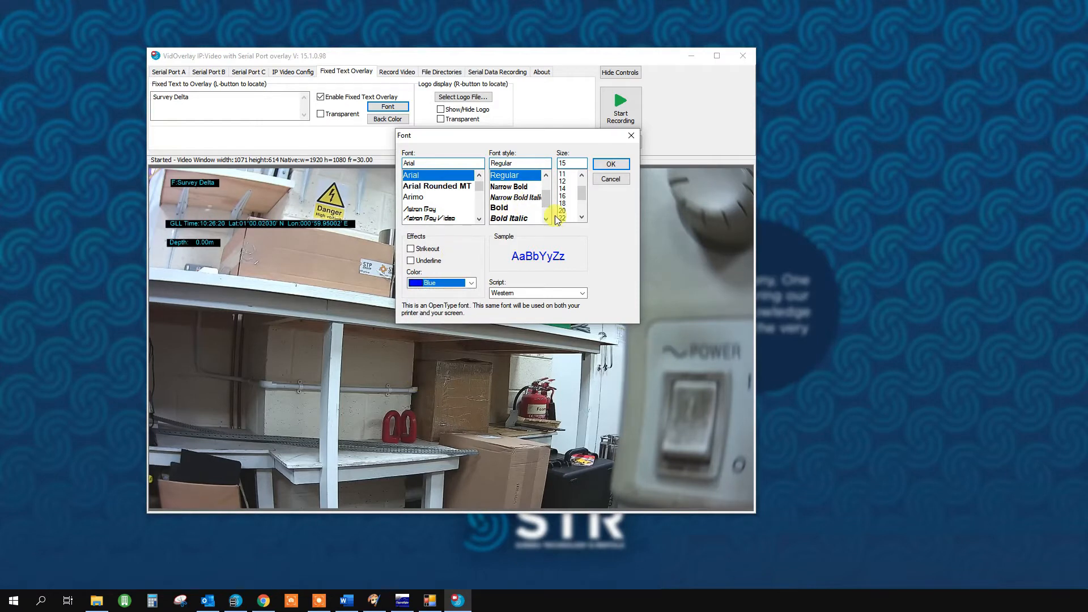
pyautogui.click(611, 165)
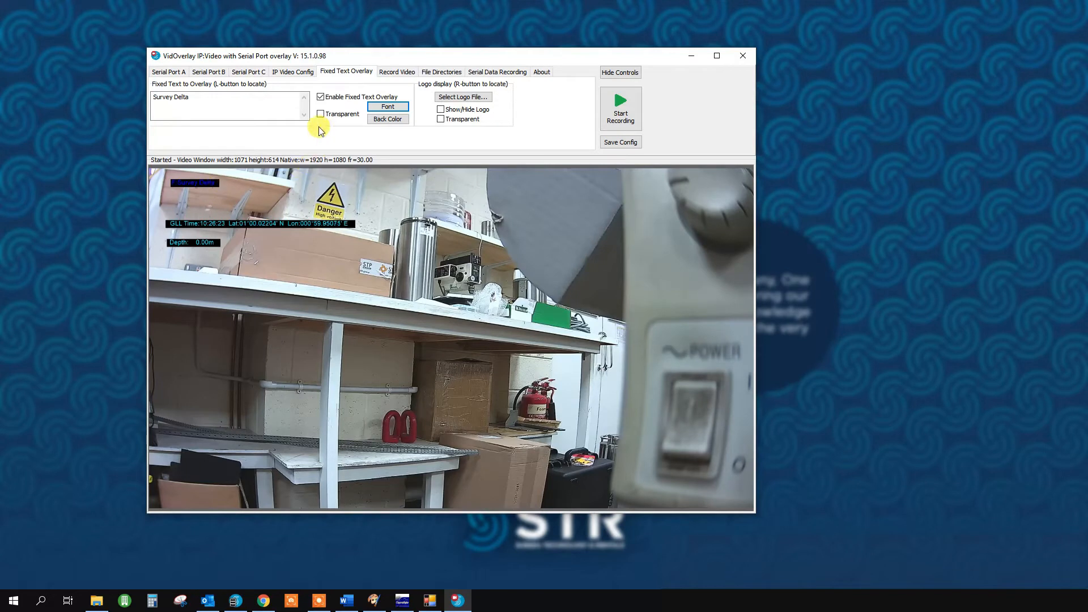
# Give the fixed text overlay a light yellow background and position it in the video's upper-left corner
pyautogui.click(377, 121)
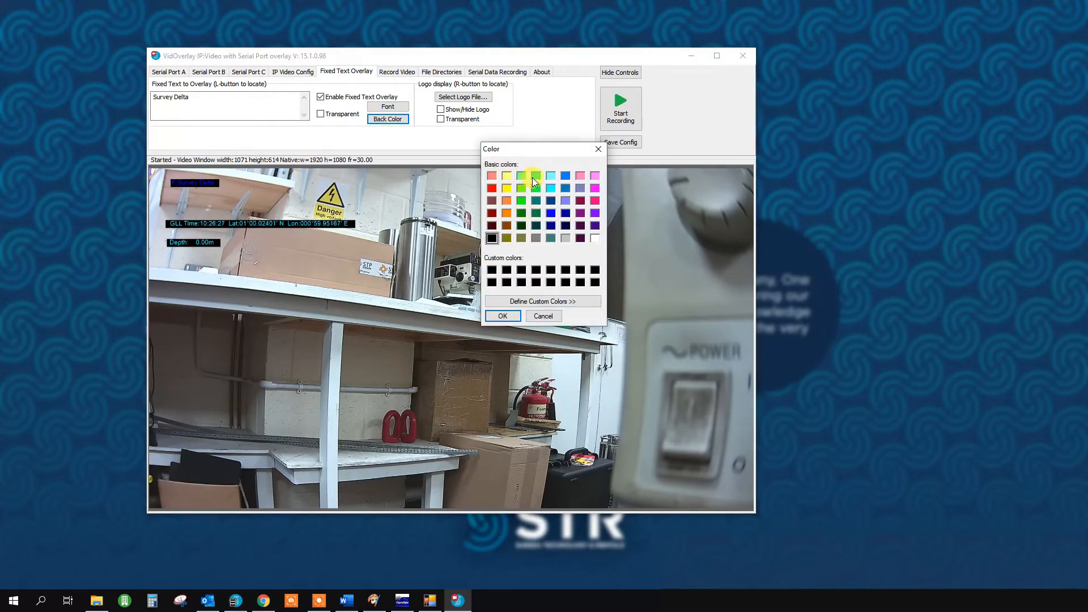
pyautogui.click(508, 176)
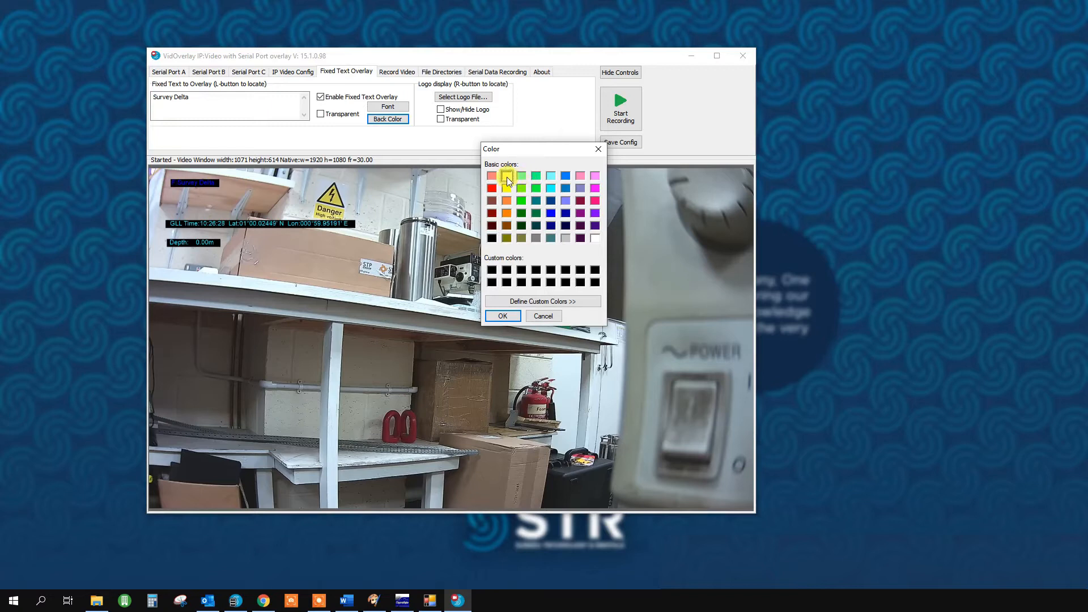
pyautogui.click(502, 315)
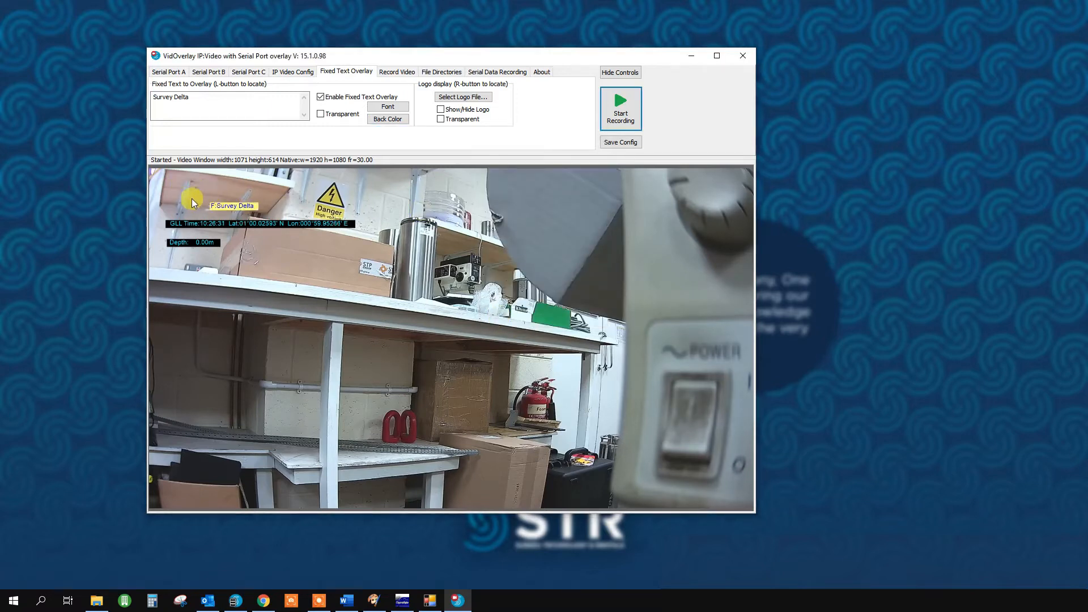
pyautogui.click(169, 181)
pyautogui.click(166, 183)
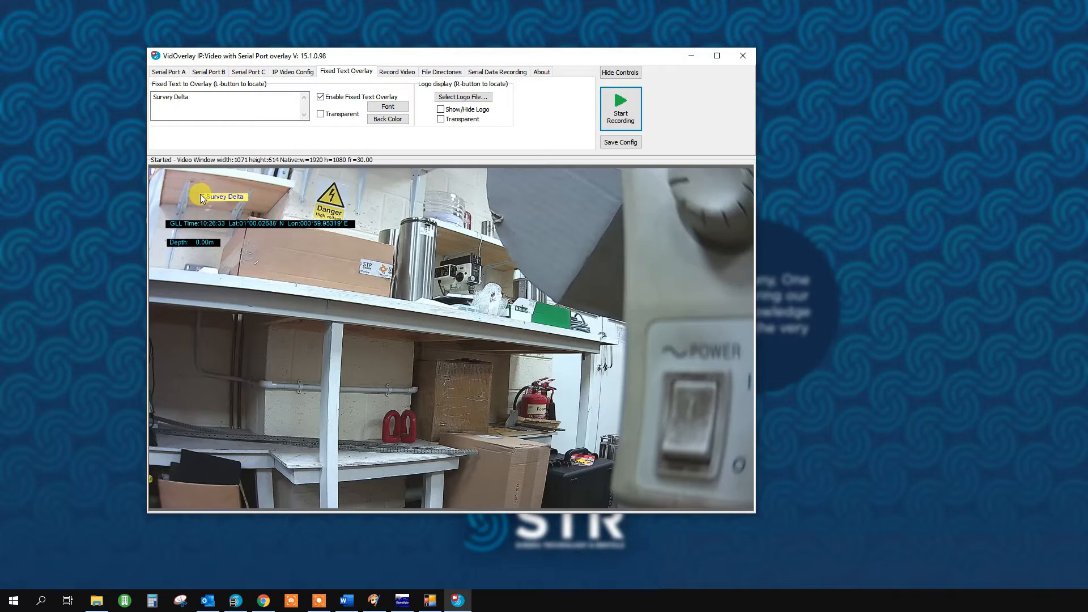
pyautogui.click(169, 179)
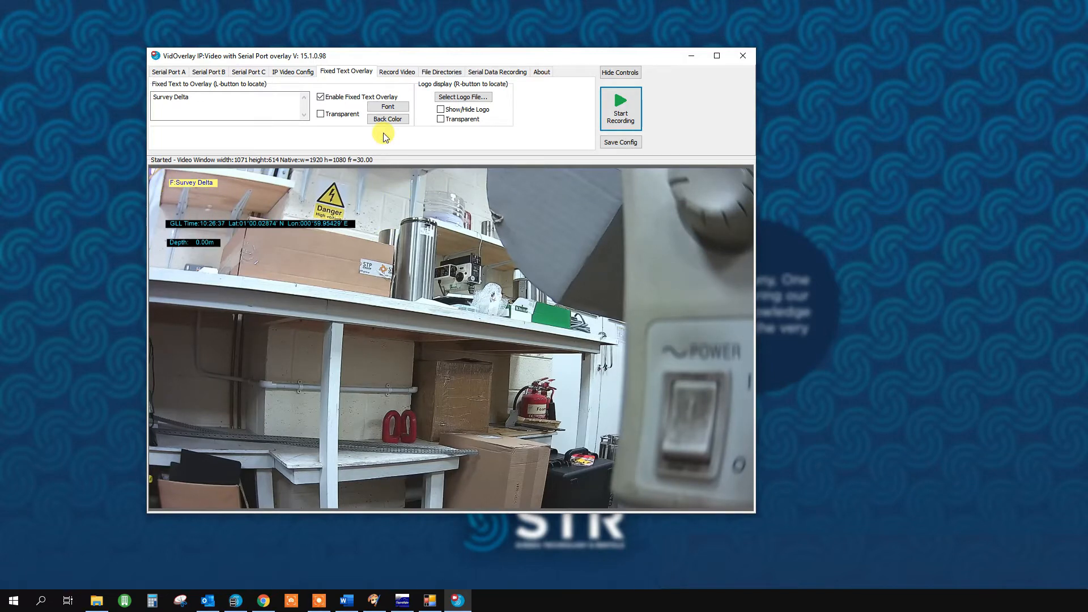
# Load StrLogo3.png from the Desktop as the logo file for the video overlay
pyautogui.click(463, 97)
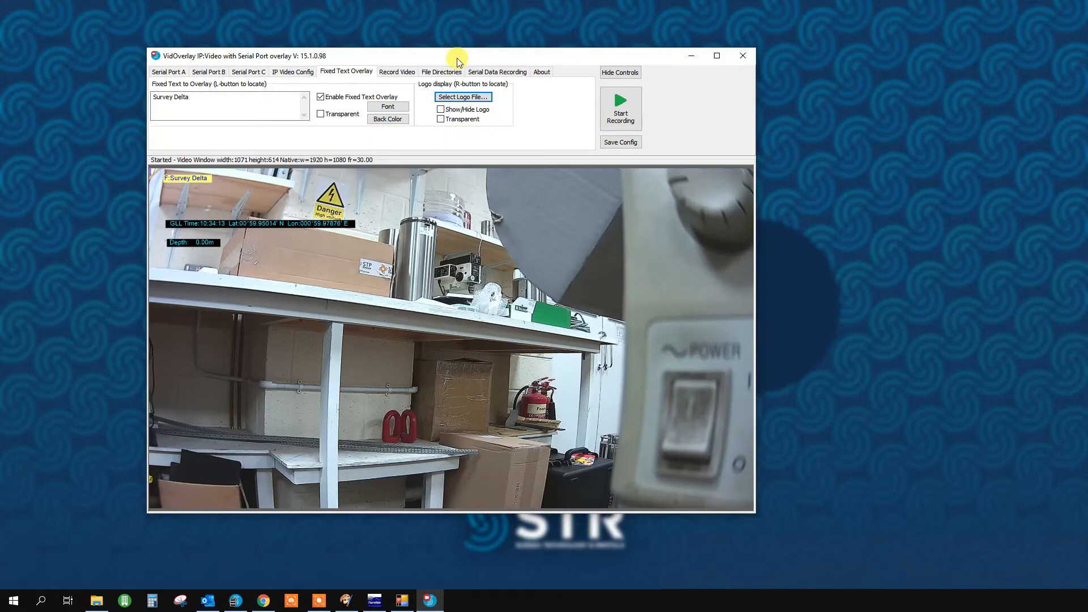
pyautogui.click(462, 96)
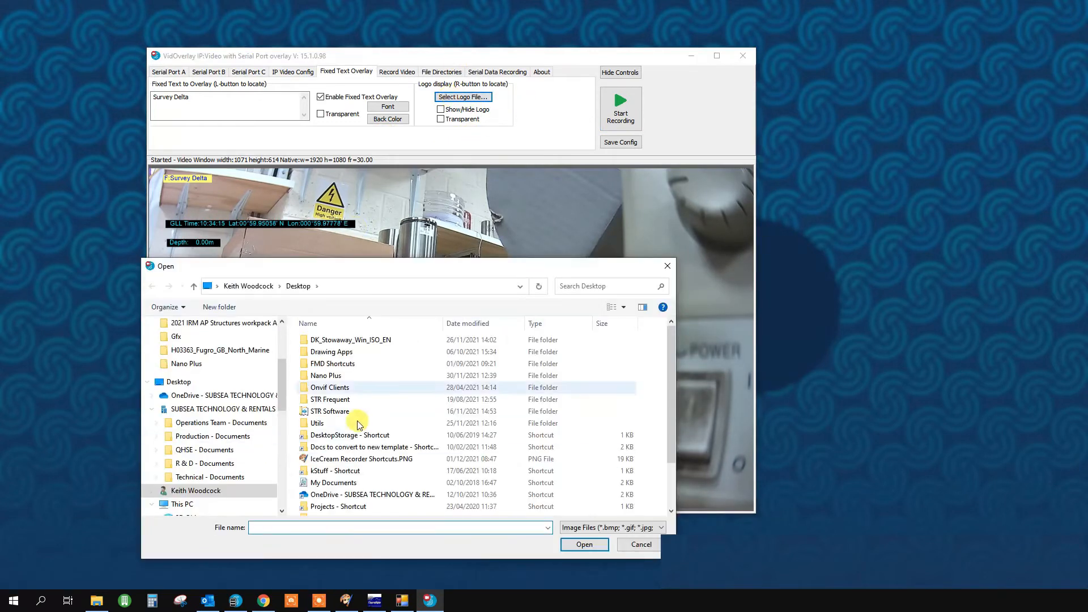
pyautogui.scroll(-2, 397, 397)
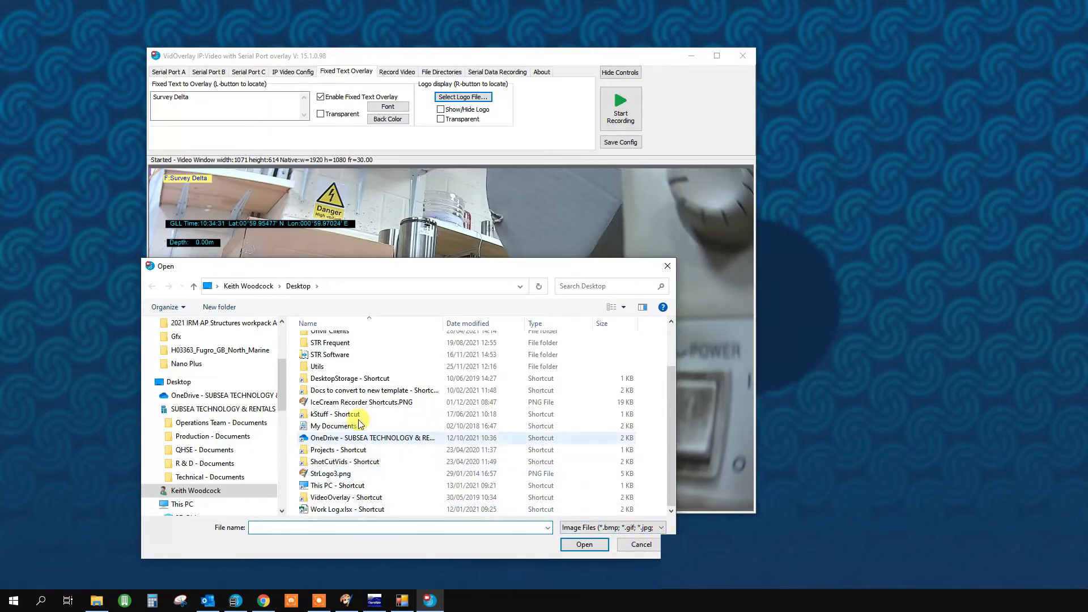
pyautogui.doubleClick(326, 475)
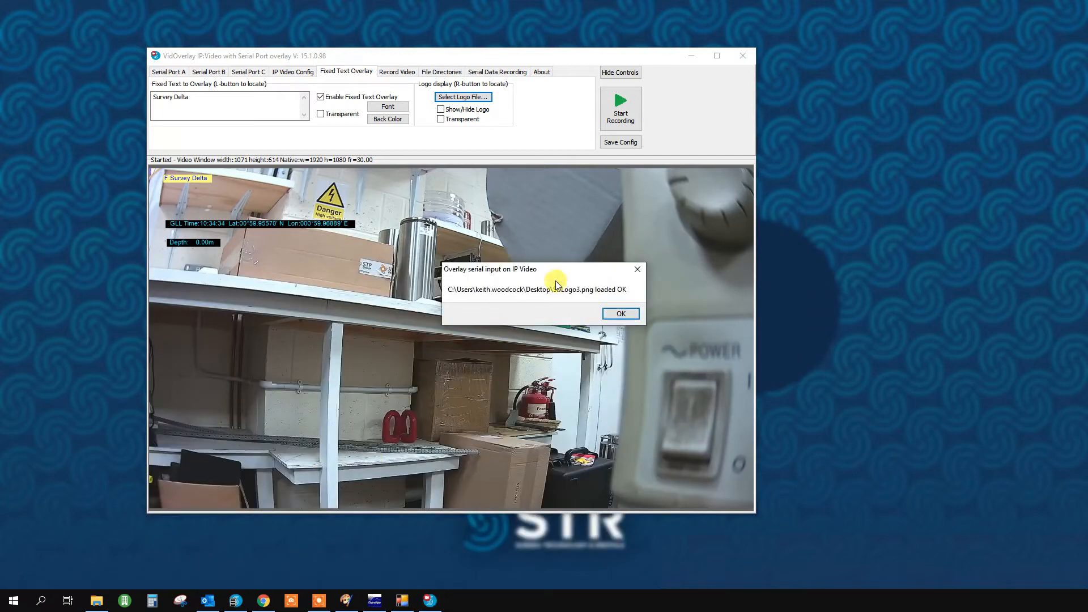
pyautogui.click(626, 315)
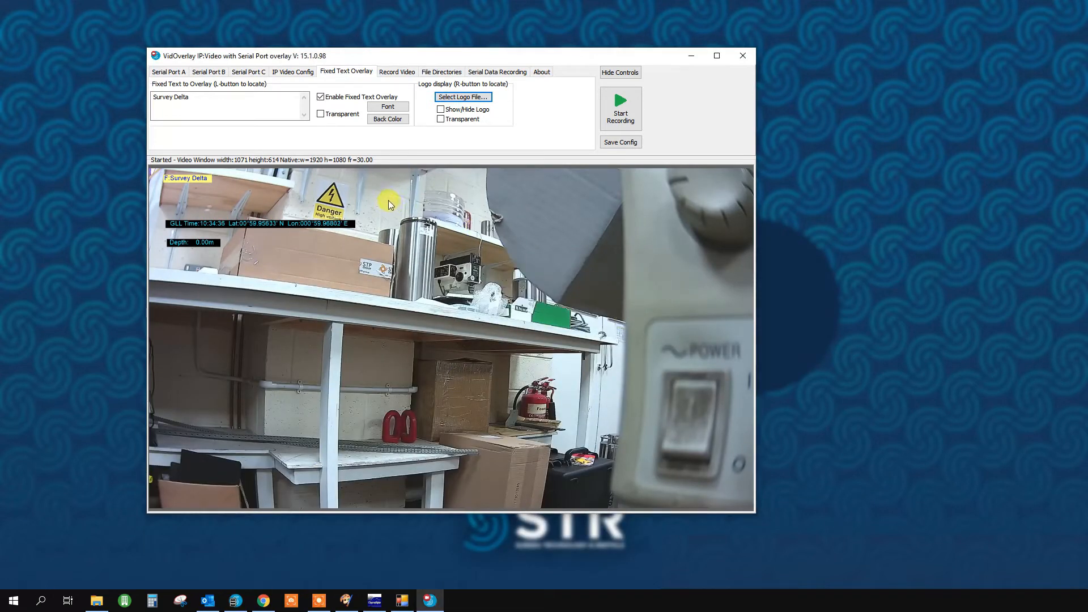
# Show the logo on the video and place it just beside the yellow Danger sign
pyautogui.click(441, 110)
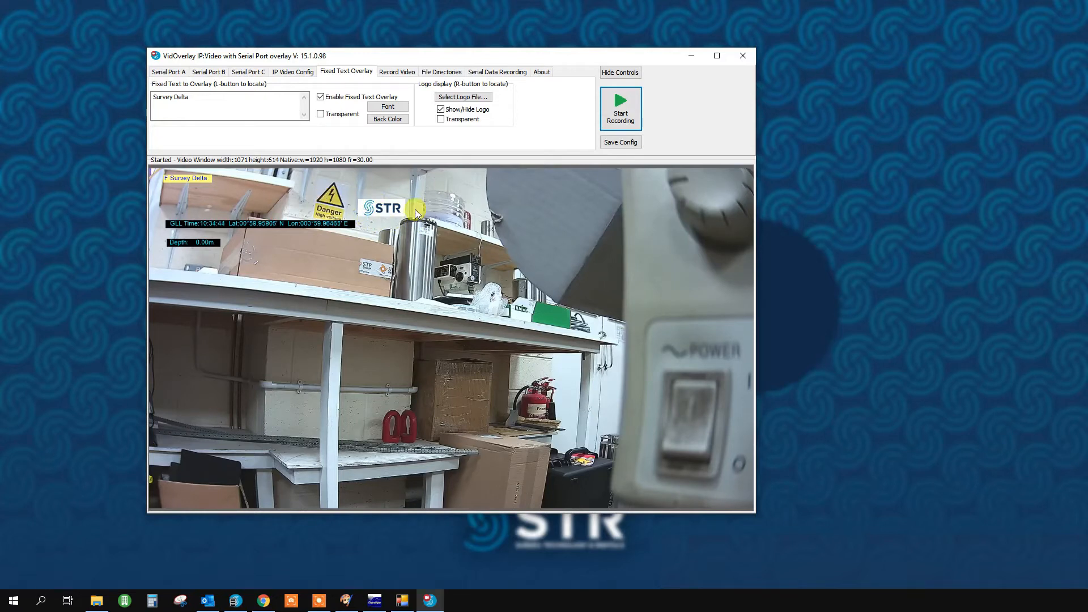
pyautogui.rightClick(184, 198)
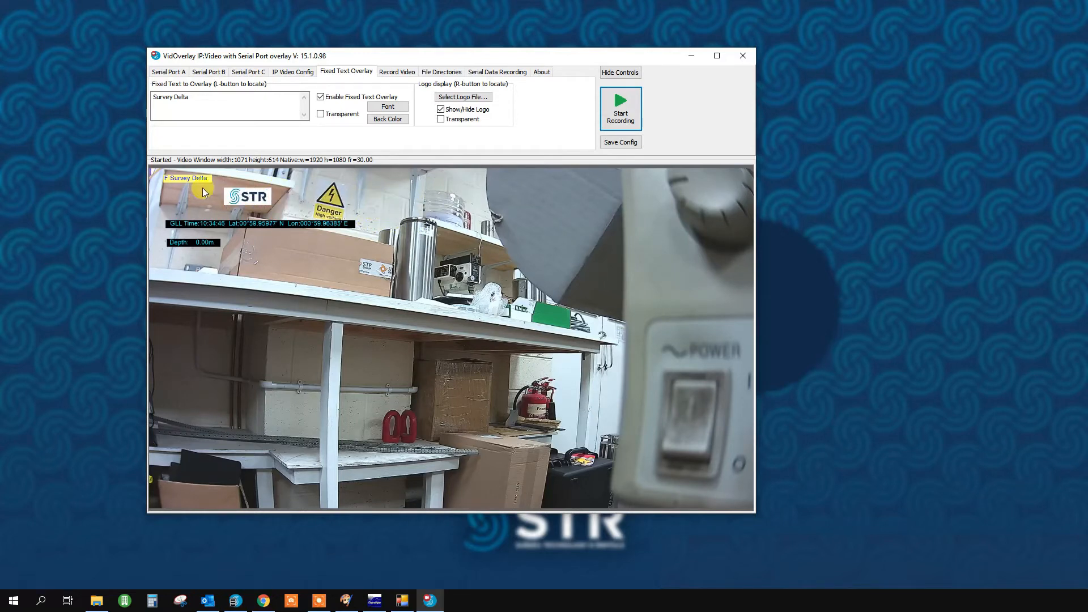
pyautogui.rightClick(372, 203)
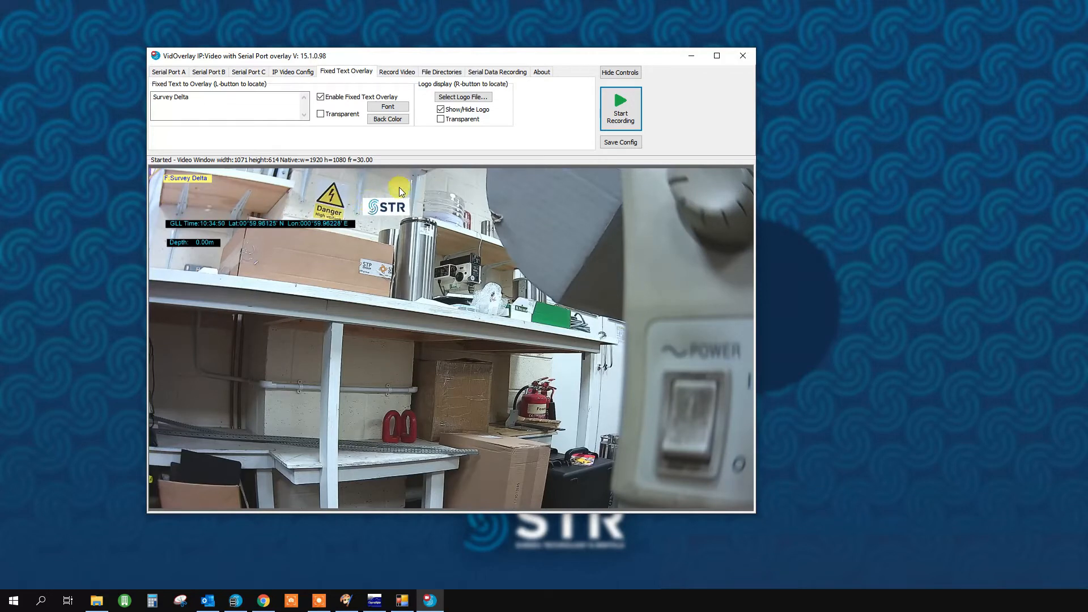
# Switch the logo's transparency on and off again and hide the logo from the video
pyautogui.click(441, 120)
pyautogui.click(440, 109)
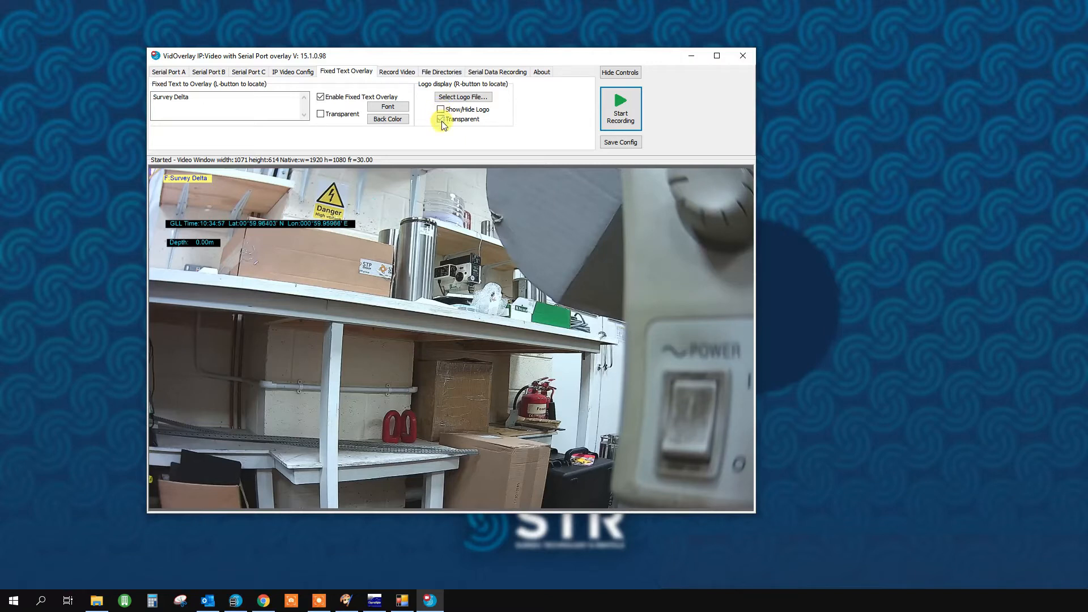
pyautogui.click(441, 120)
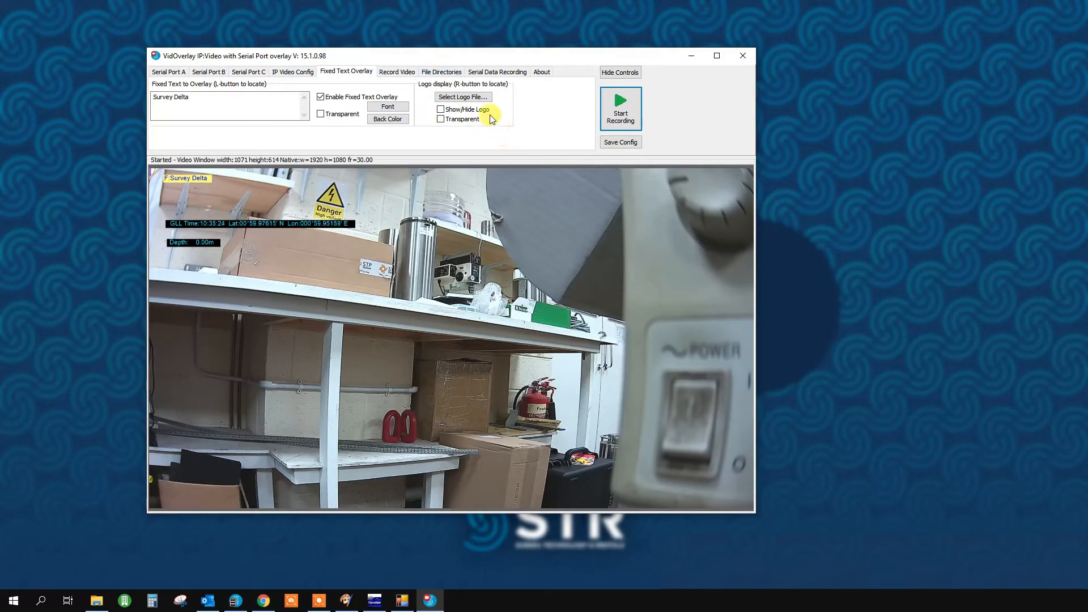
# Check the recording file directories, start recording, and move the Serial Port A data overlay slightly higher in the video
pyautogui.click(442, 72)
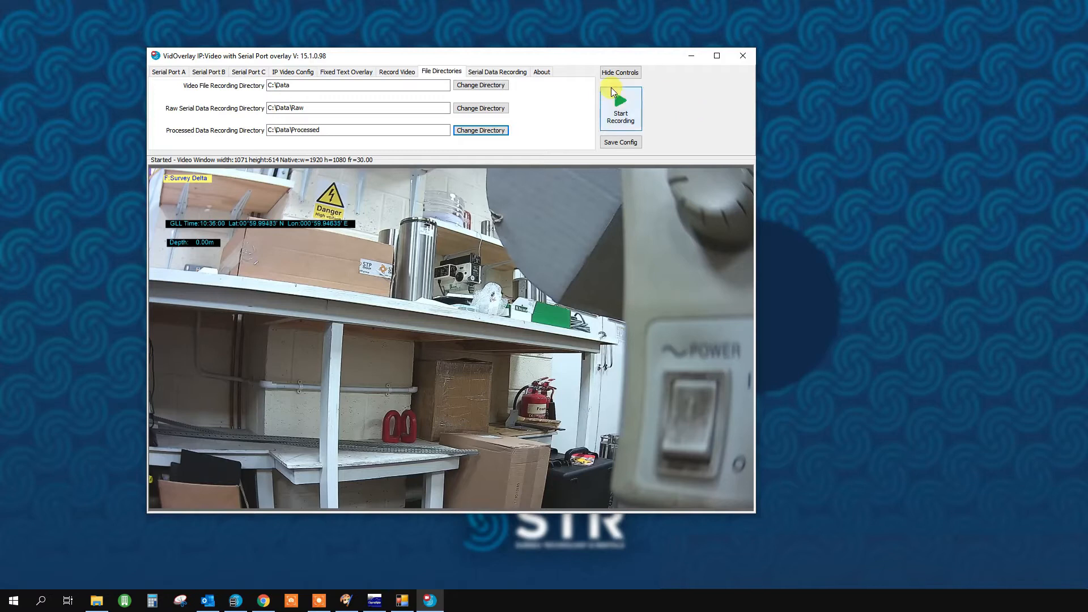
pyautogui.click(626, 113)
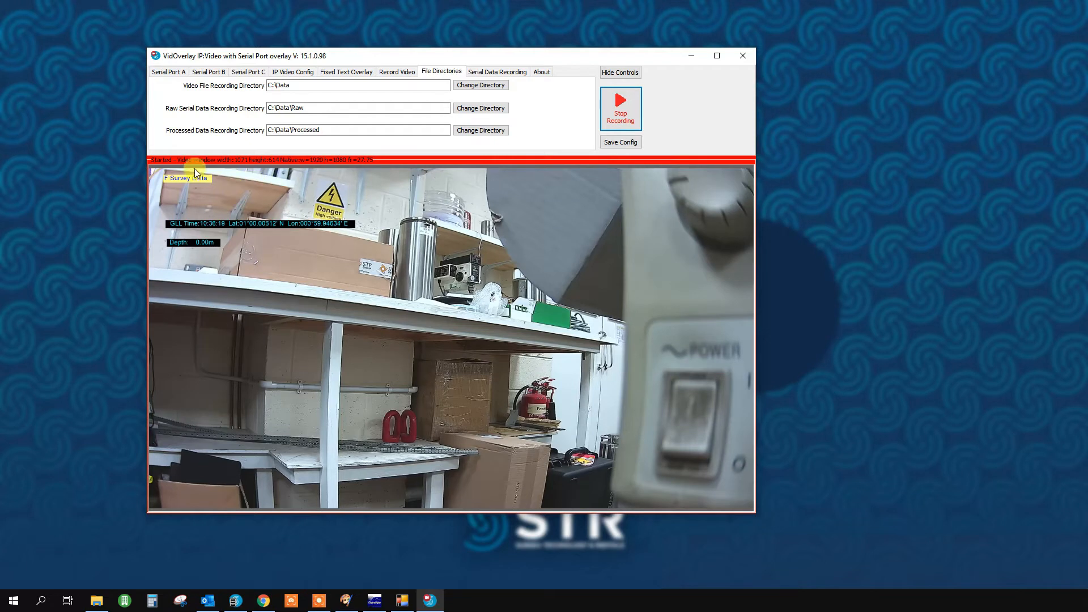
pyautogui.click(170, 72)
pyautogui.moveTo(236, 248); pyautogui.dragTo(170, 211)
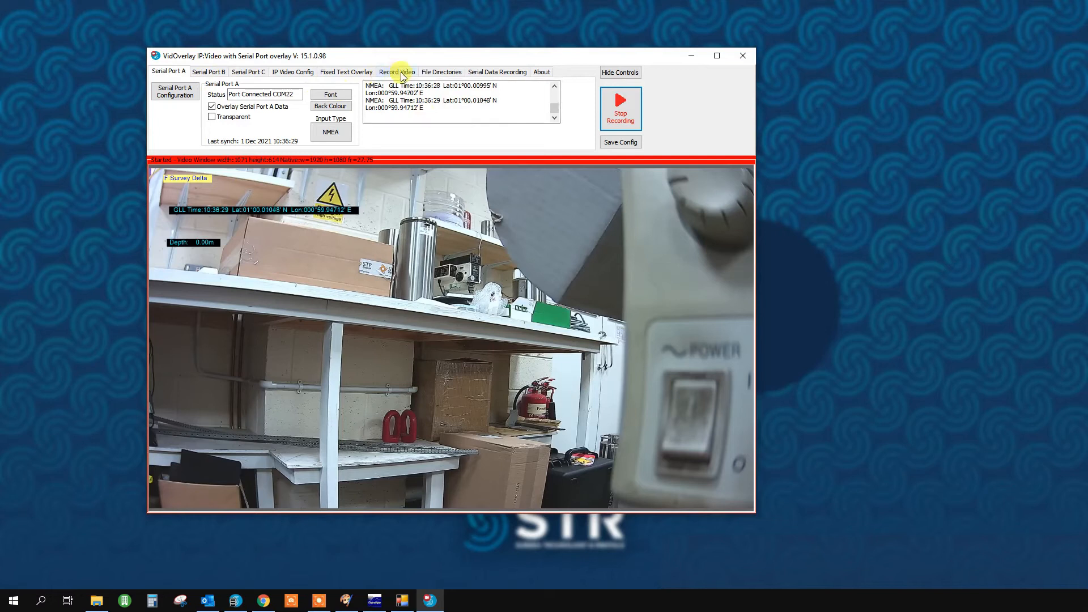
# Record the comment "Interesting feature" in the serial data log, followed by a second tag without any text
pyautogui.click(477, 75)
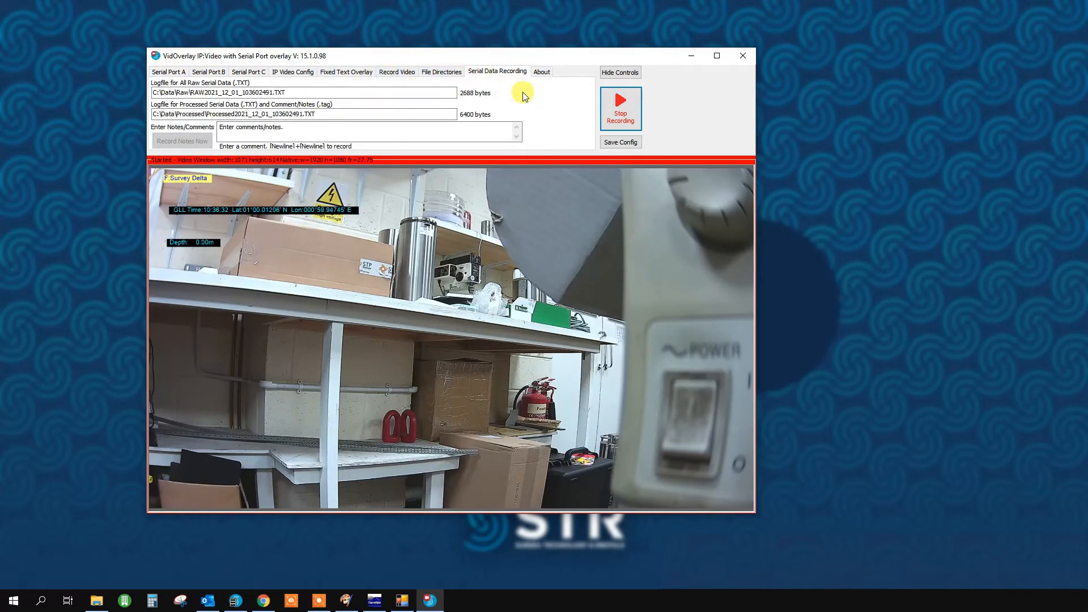
pyautogui.click(301, 129)
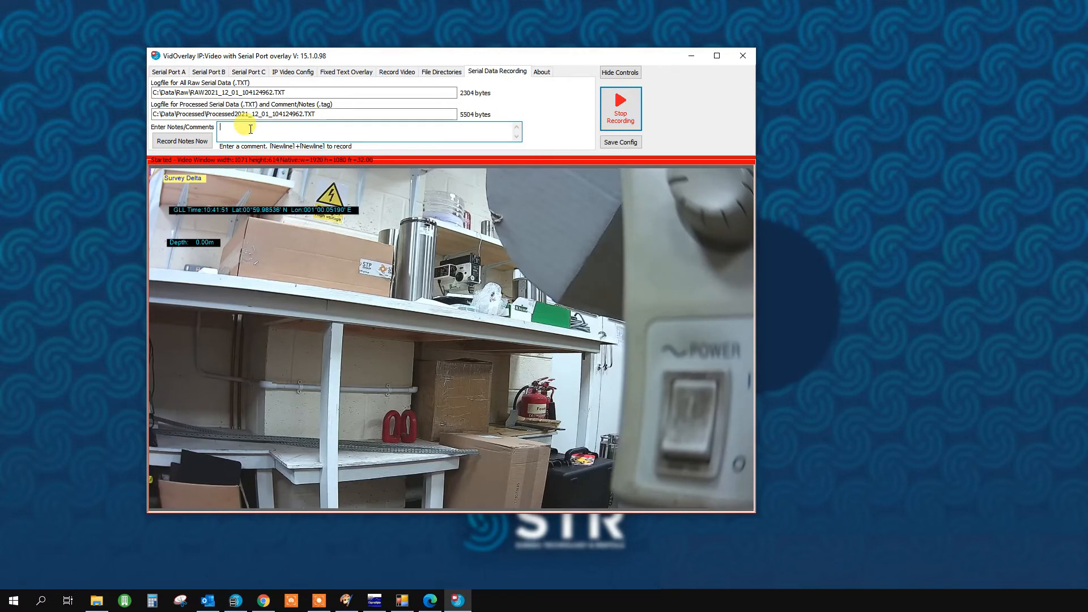
pyautogui.write('Interesting fea')
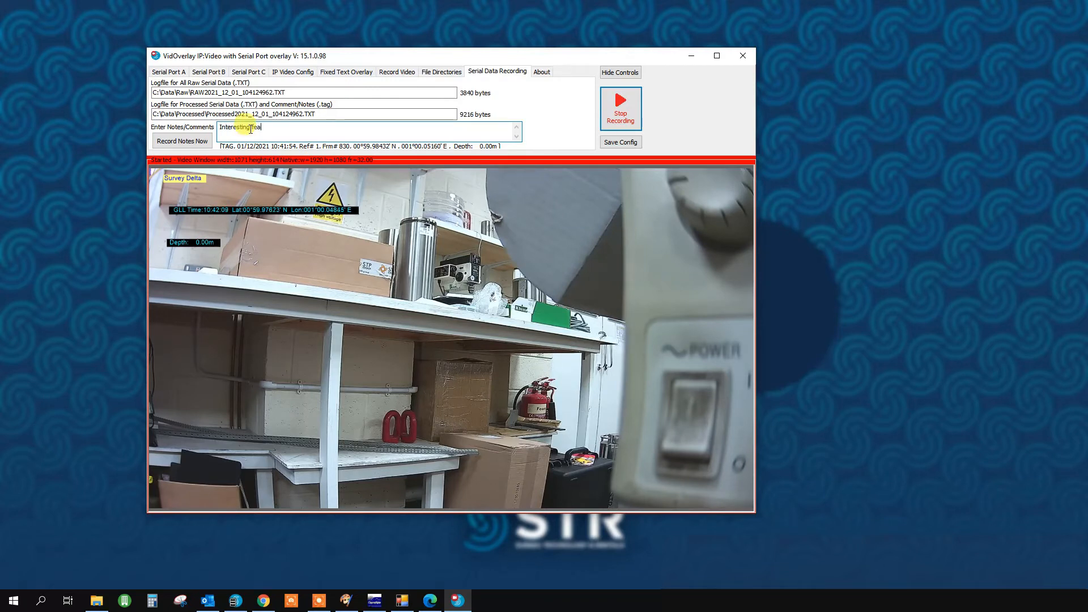
pyautogui.write('ture')
pyautogui.press('Return')
pyautogui.press('Return')
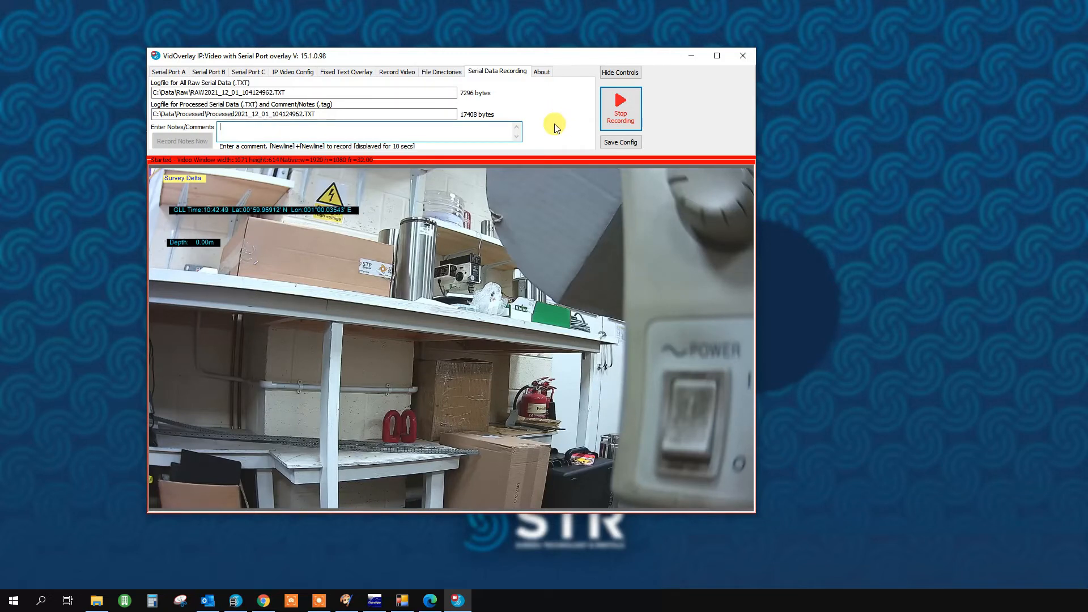
pyautogui.press('Return')
pyautogui.press('Return')
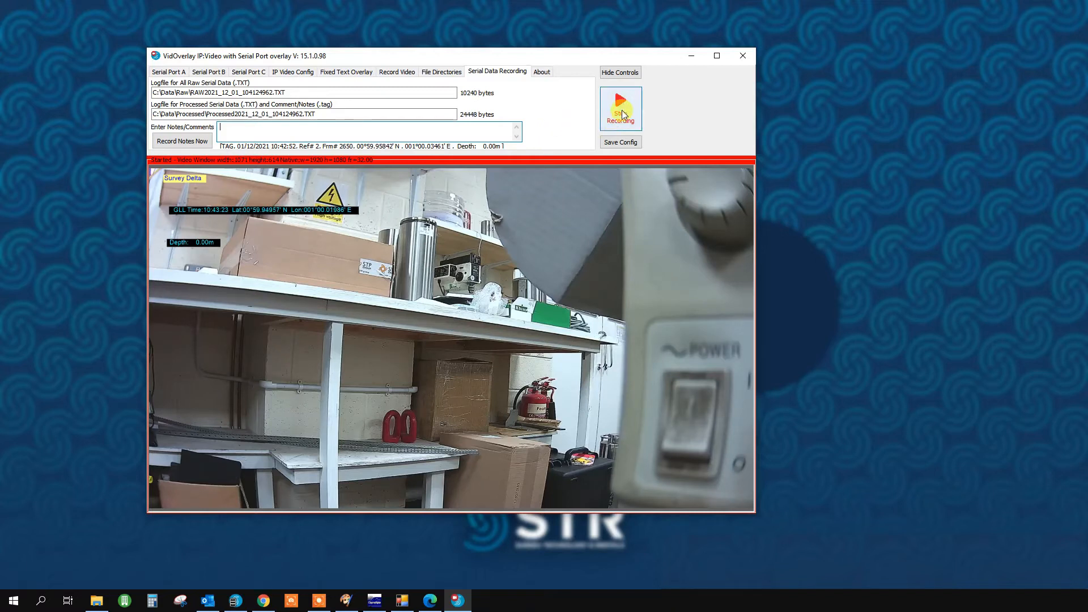
# Hide the controls and enlarge the video window until it is maximised
pyautogui.click(620, 73)
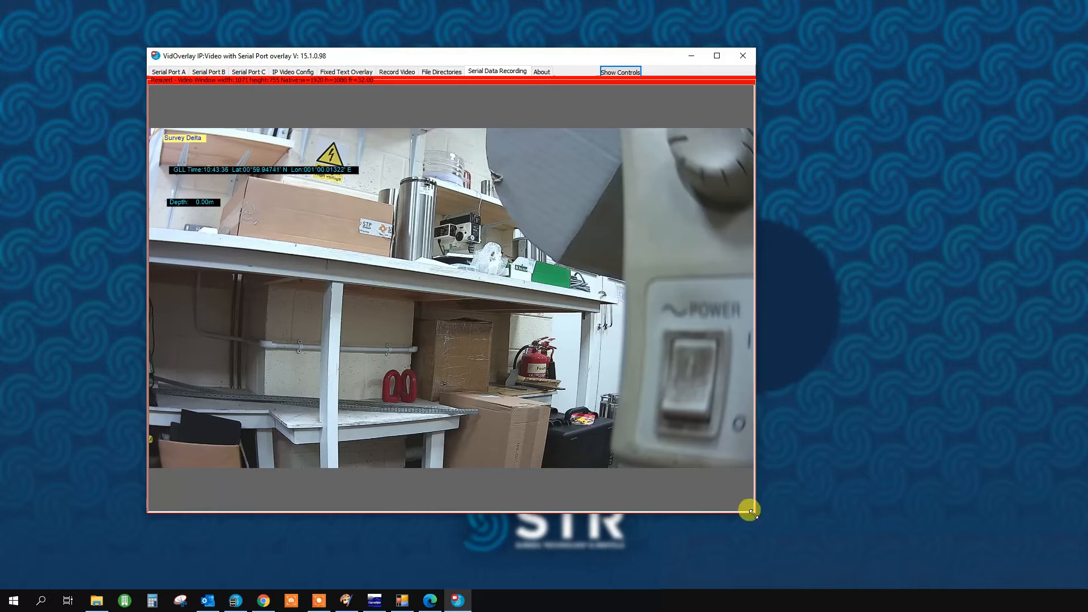
pyautogui.moveTo(753, 512); pyautogui.dragTo(869, 504)
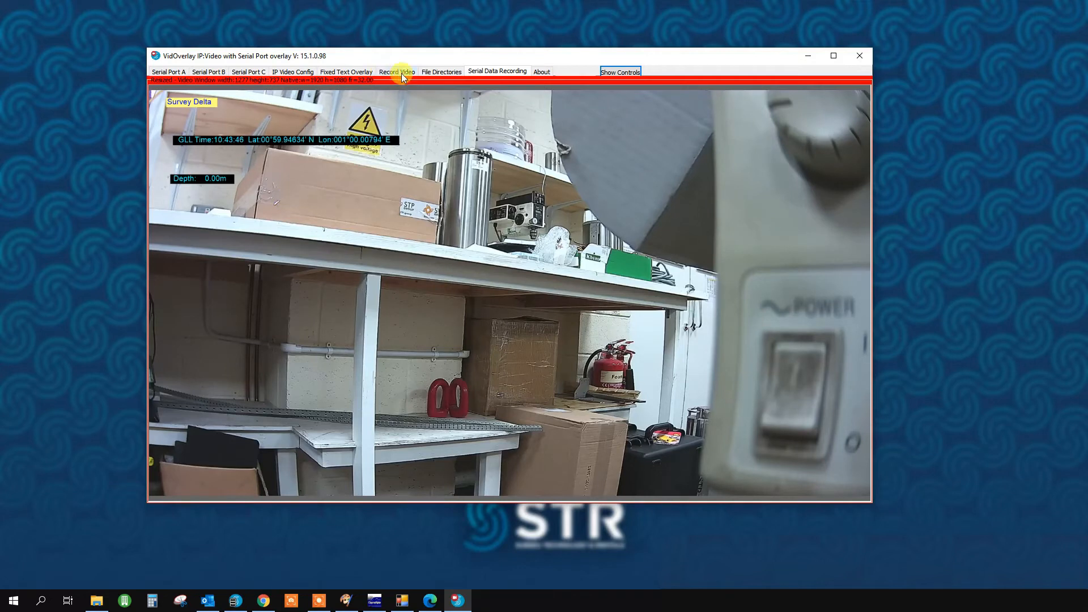
pyautogui.doubleClick(474, 55)
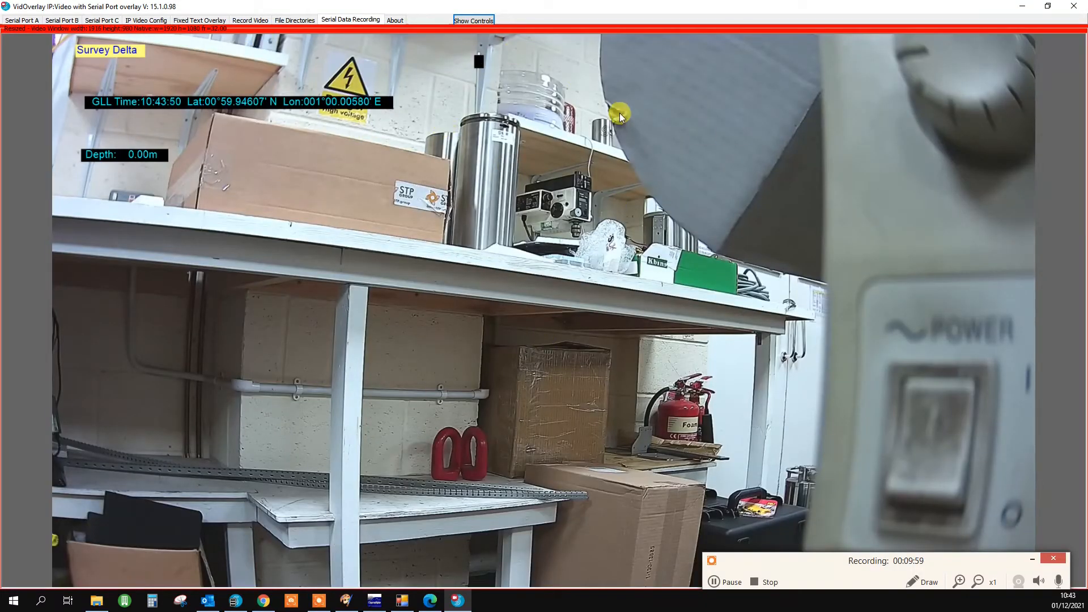
# Show the controls again and stop the recording
pyautogui.click(477, 21)
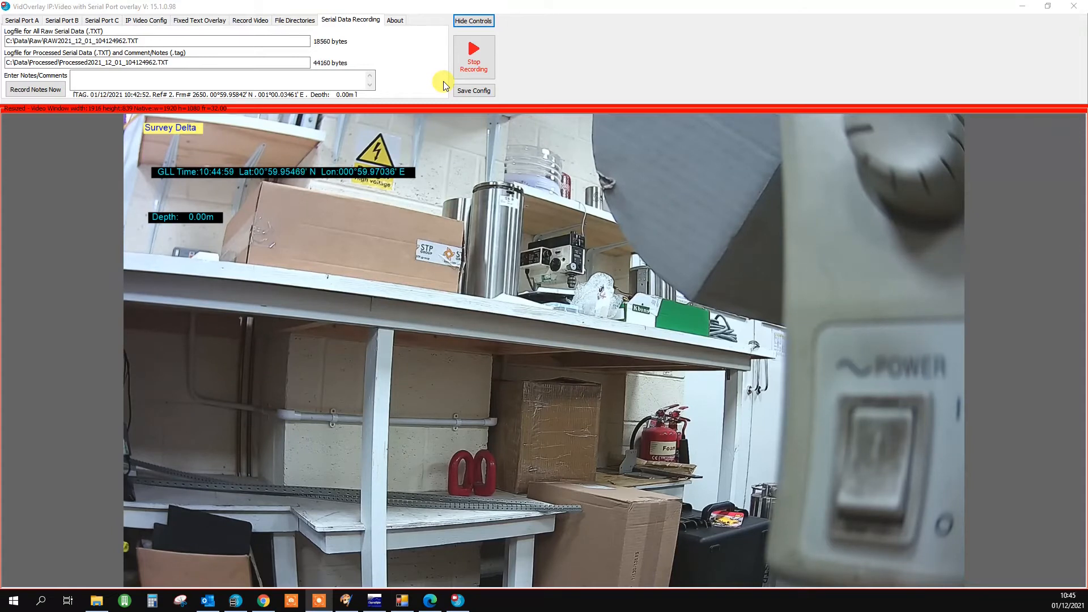
pyautogui.click(484, 67)
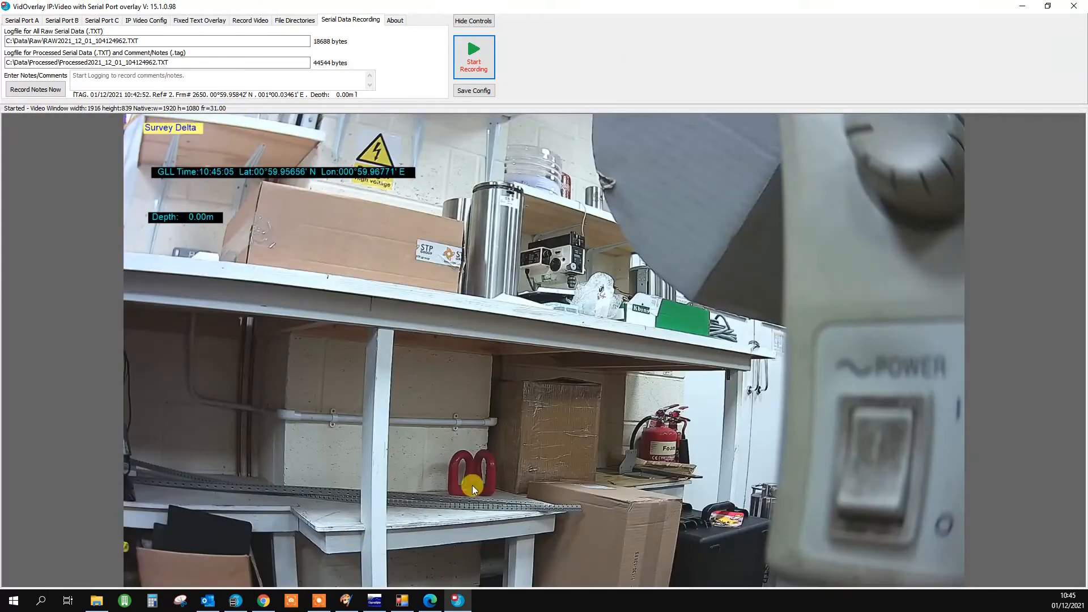
# Close and reopen Serial Port A's connection on COM22, and view its live raw input as Decimal and Hex
pyautogui.click(27, 21)
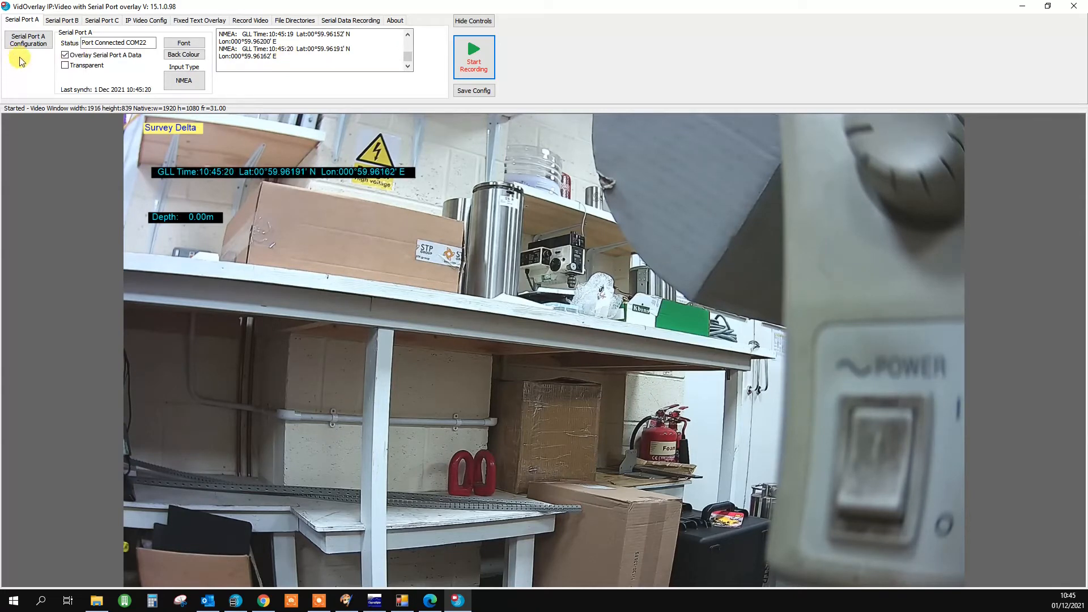
pyautogui.click(32, 42)
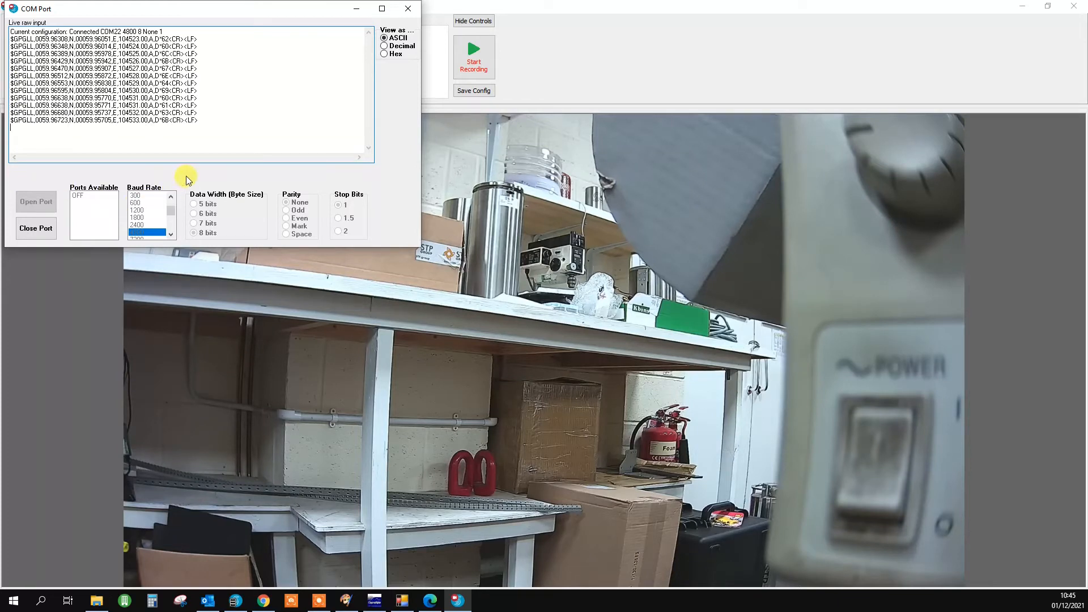
pyautogui.click(36, 230)
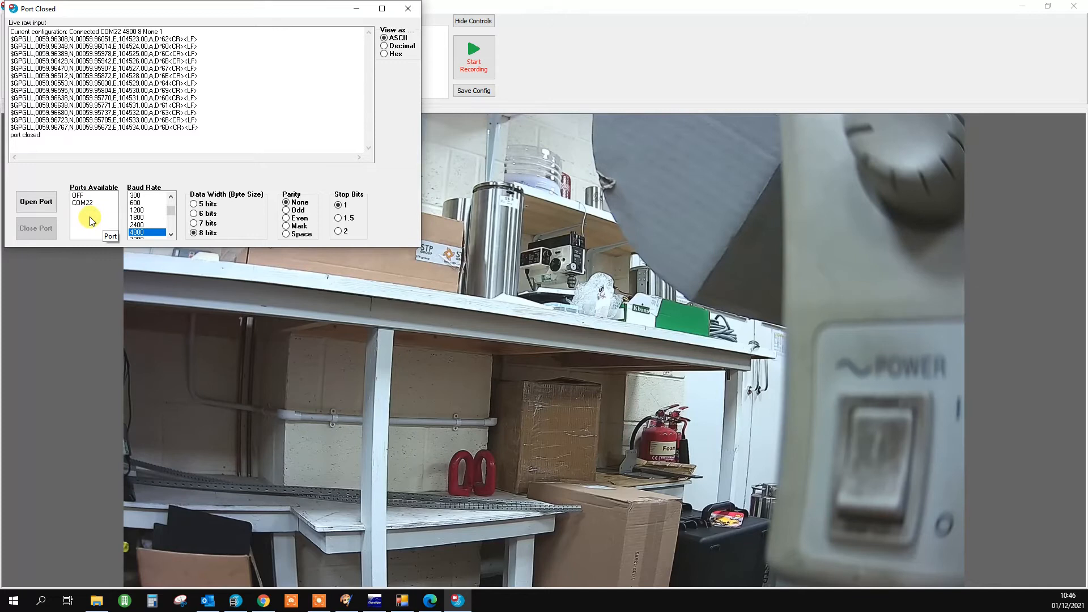
pyautogui.click(80, 202)
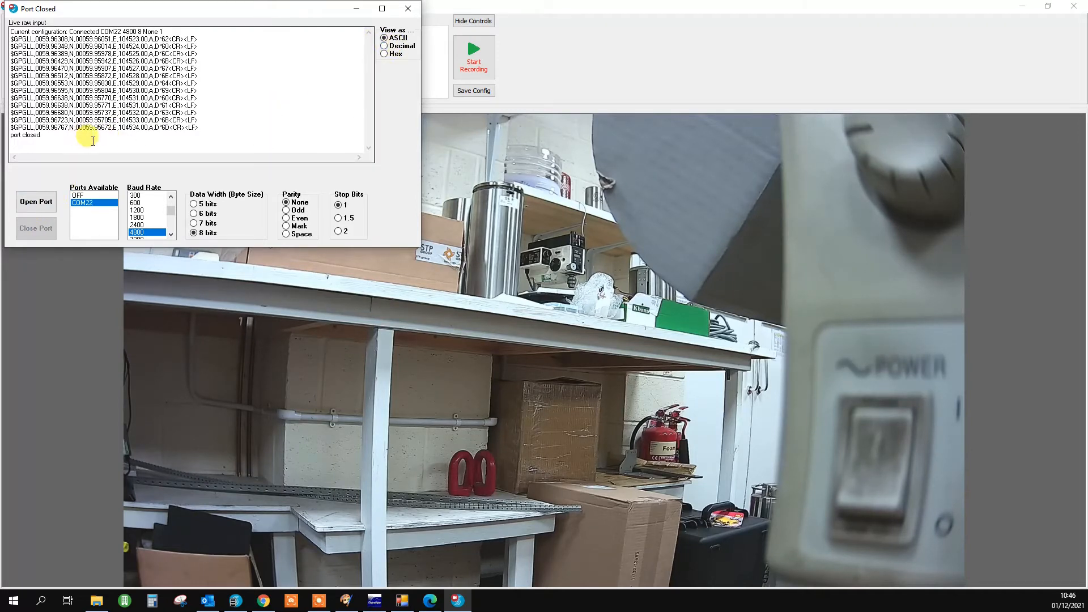
pyautogui.click(36, 202)
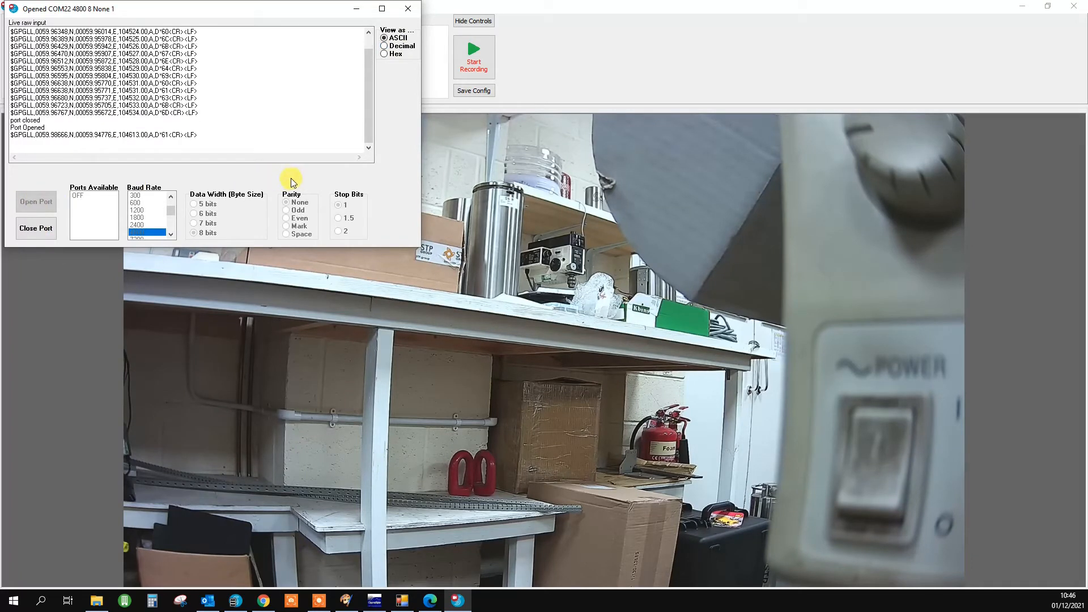
pyautogui.click(391, 48)
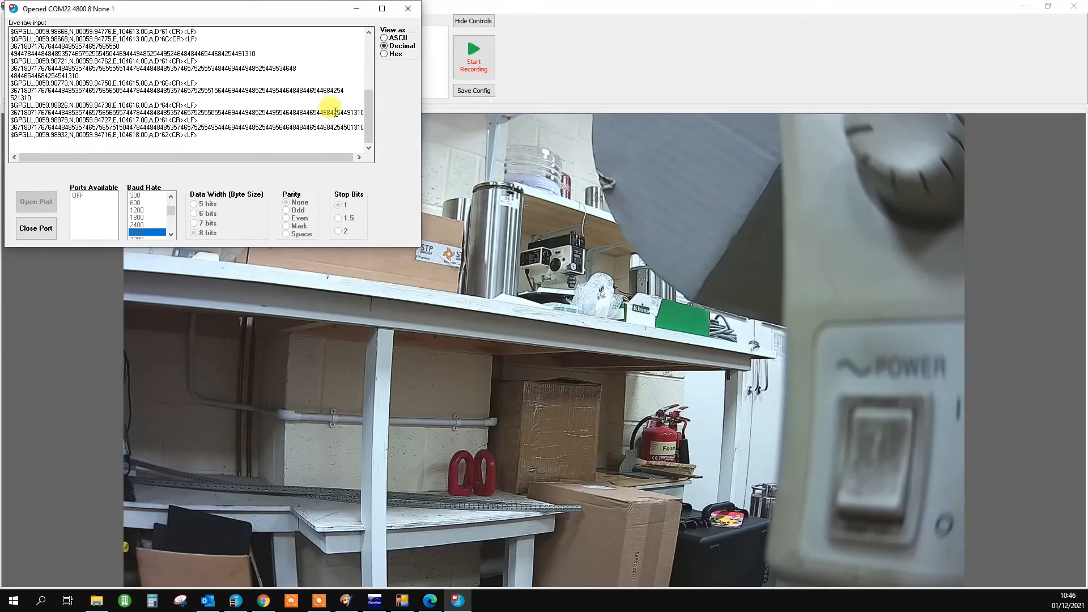
pyautogui.click(388, 56)
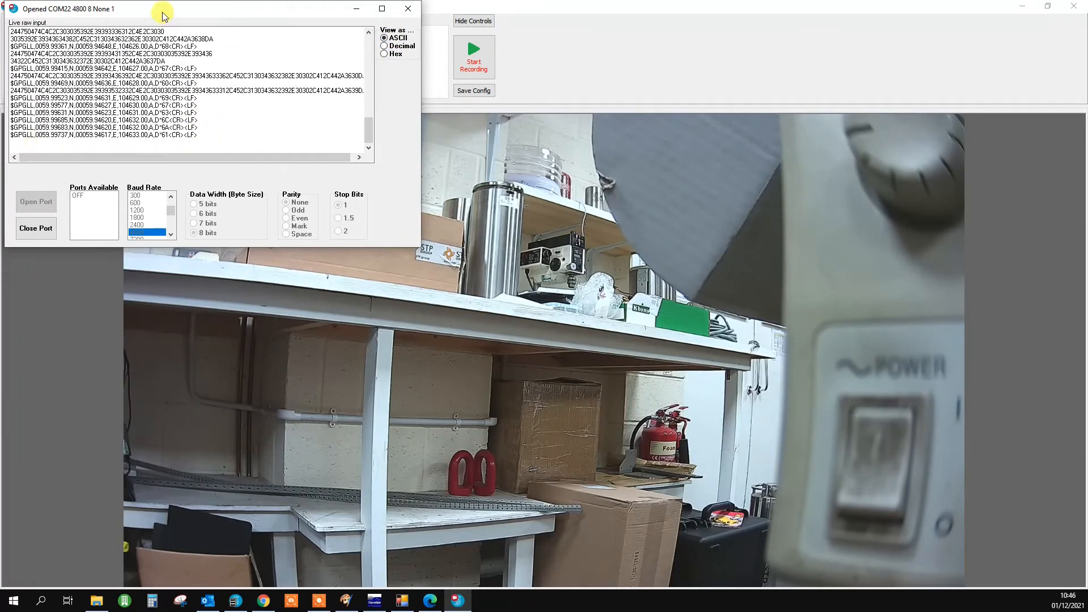
# Disconnect Serial Port A once more, reconnect it to COM22, and leave its port configuration
pyautogui.click(47, 229)
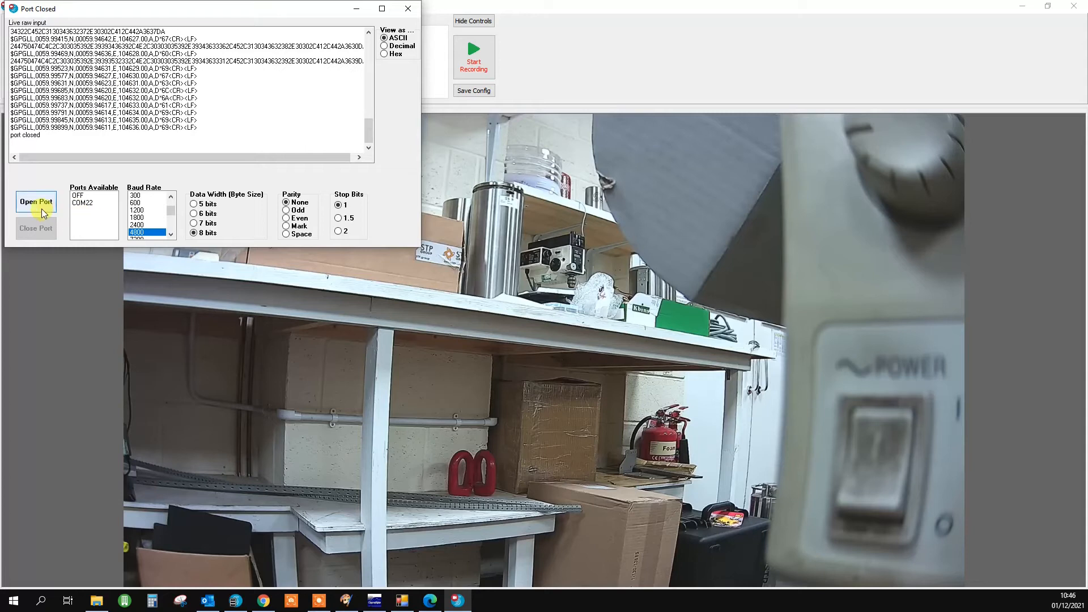
pyautogui.click(81, 203)
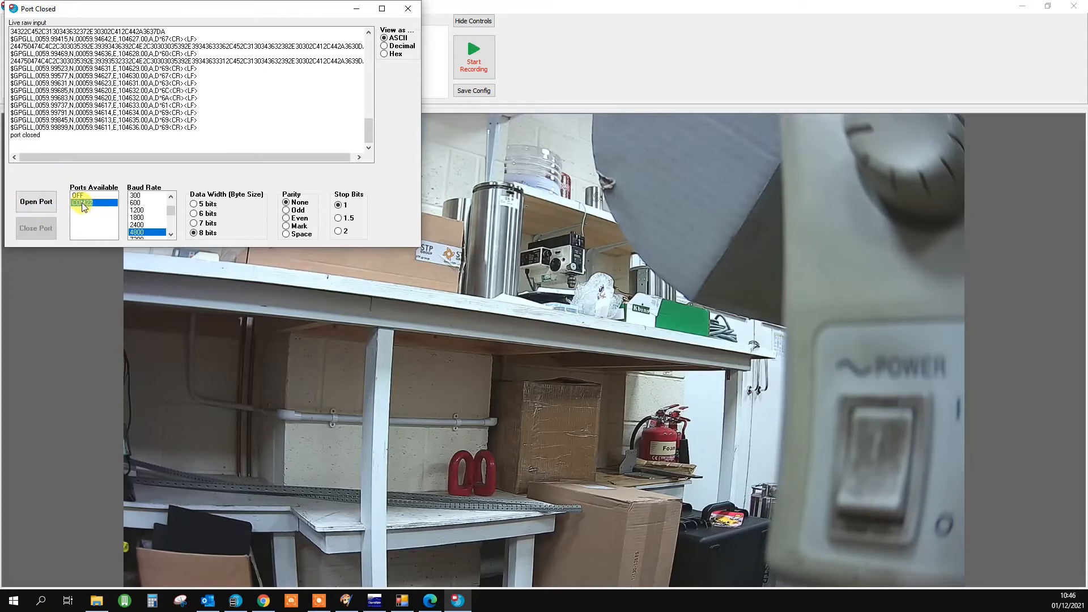
pyautogui.click(42, 205)
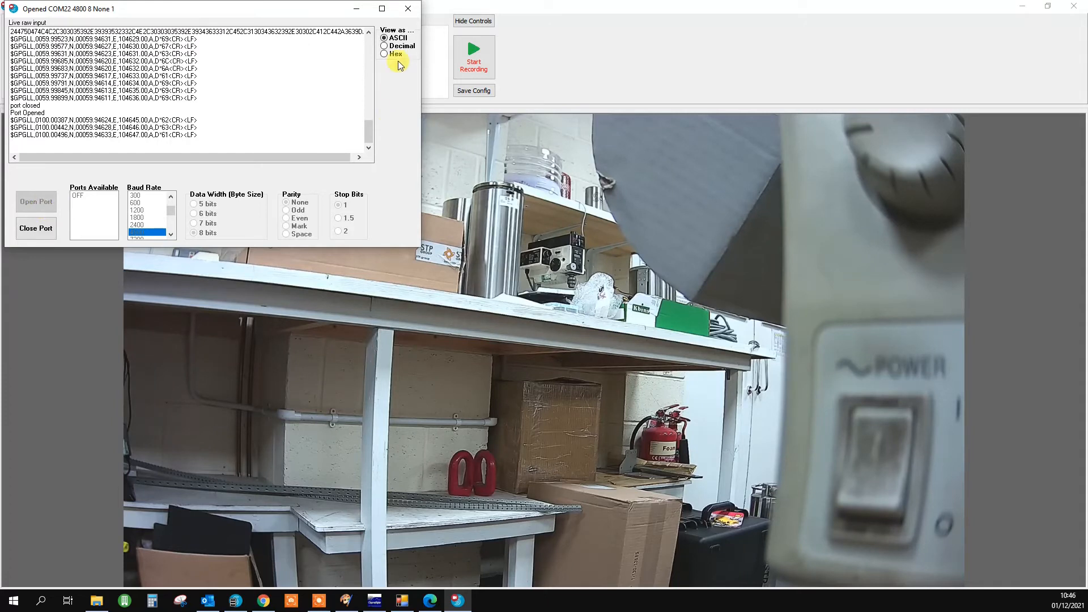
pyautogui.click(407, 9)
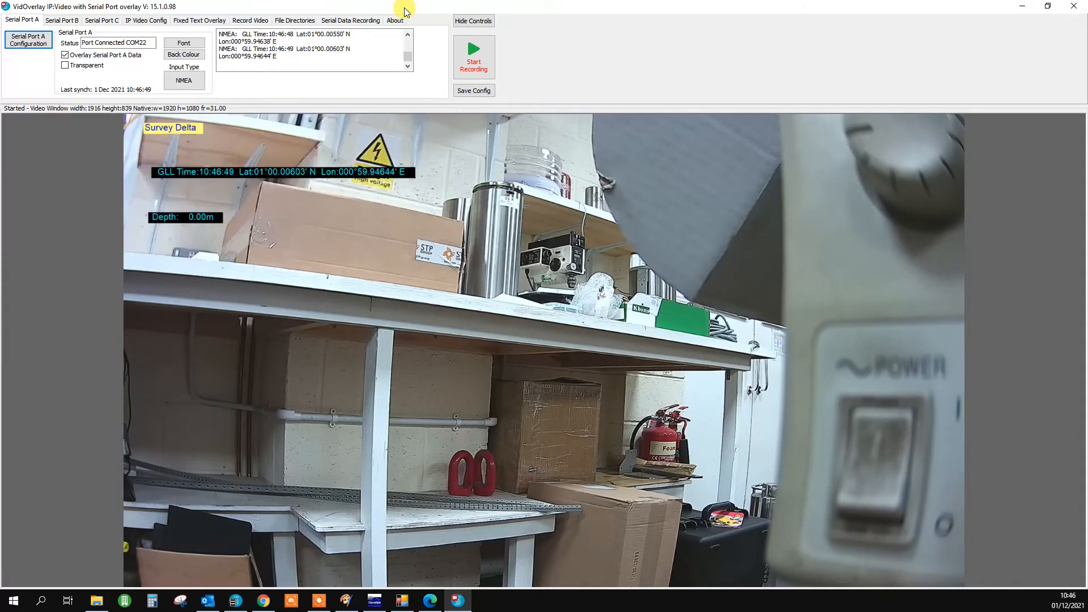
# Review the settings of Serial Port B and examine the input types available for Serial Port A without changing them
pyautogui.click(111, 22)
pyautogui.click(68, 22)
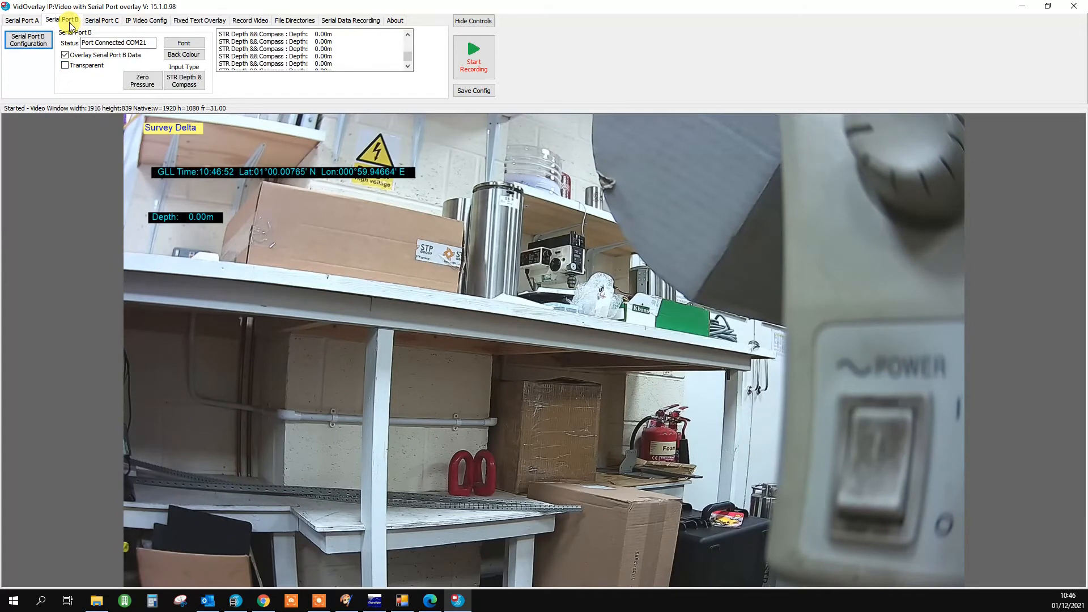
pyautogui.click(25, 20)
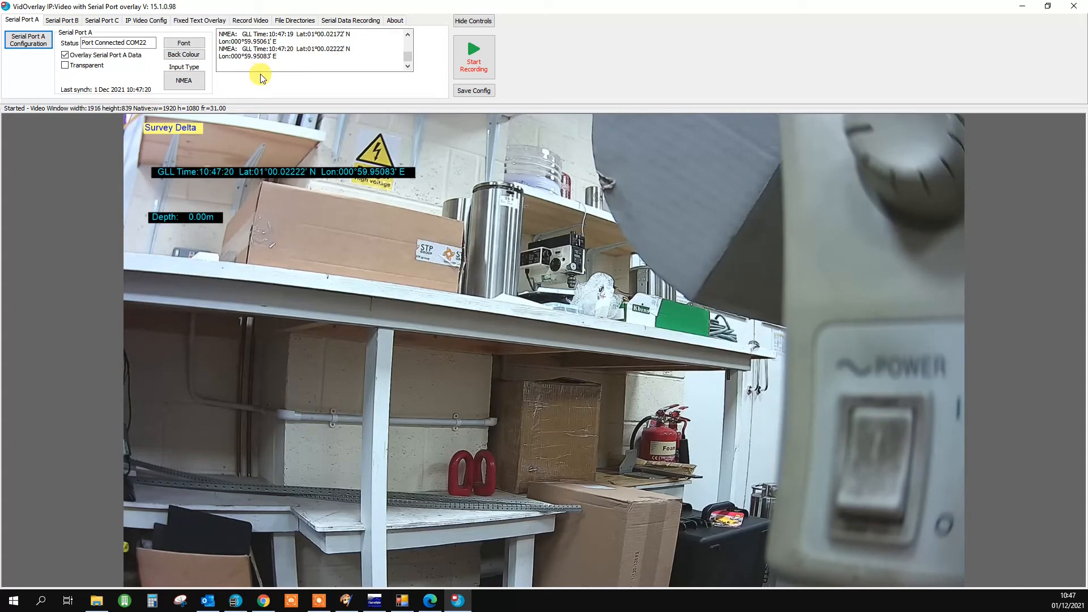
pyautogui.click(198, 84)
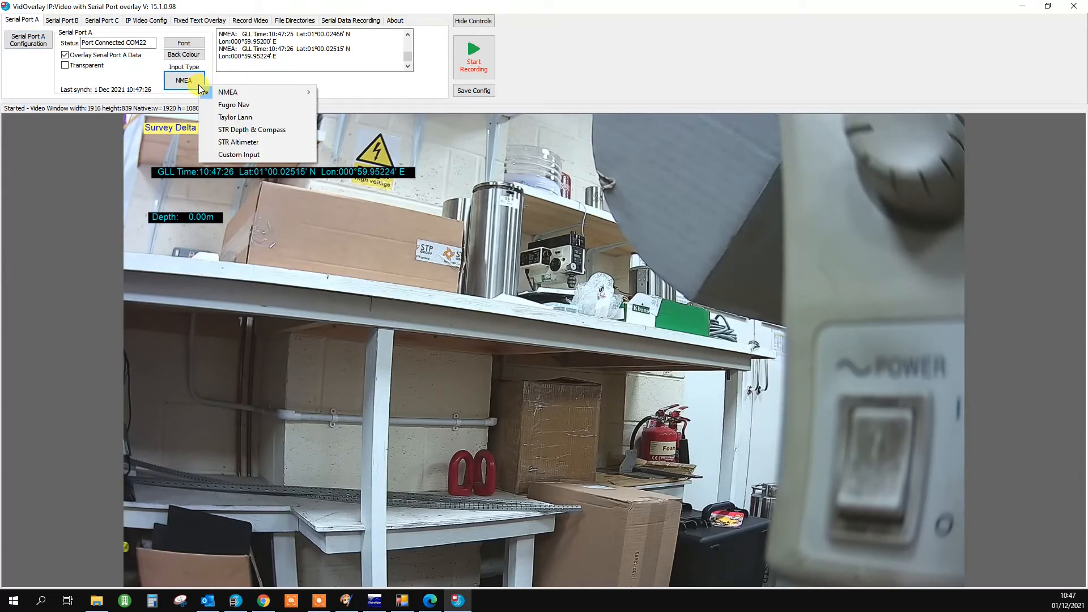
pyautogui.moveTo(224, 97)
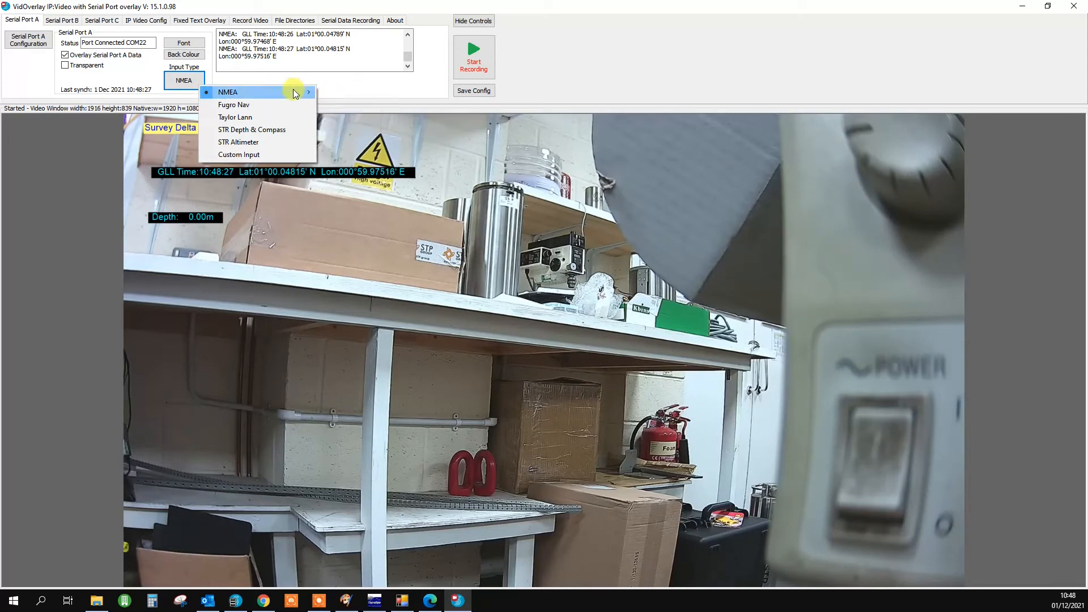
pyautogui.click(243, 81)
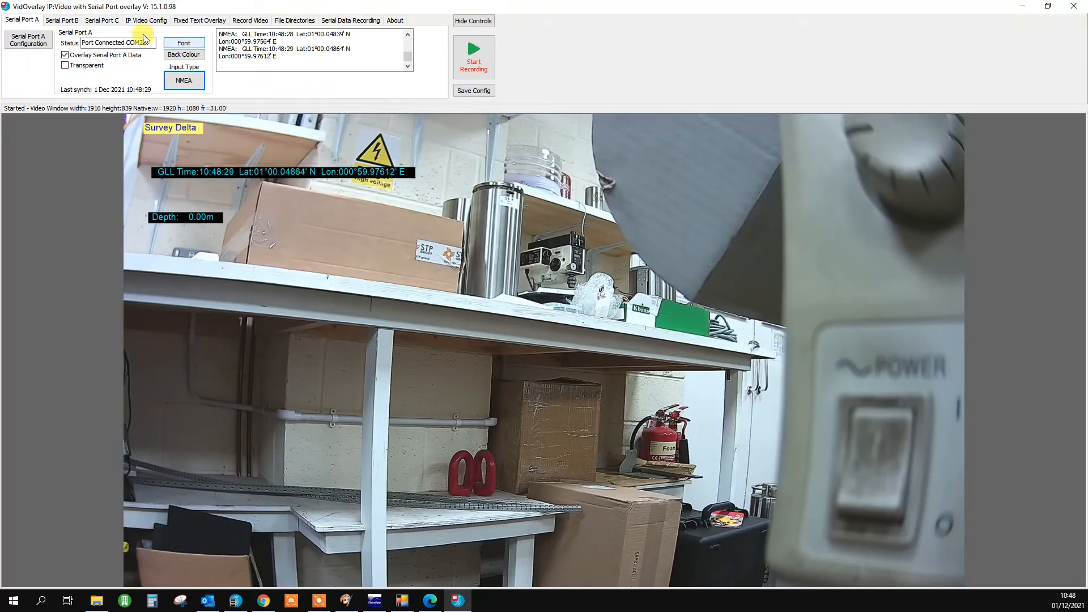
pyautogui.click(59, 24)
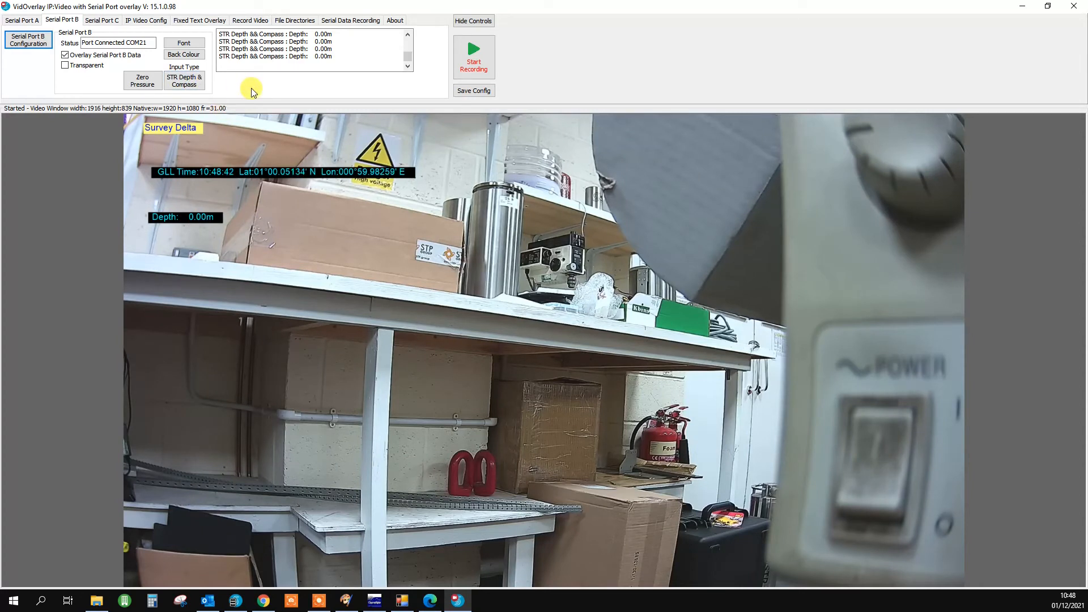
# Zero the pressure for Serial Port B's depth input and start a new video recording
pyautogui.click(143, 86)
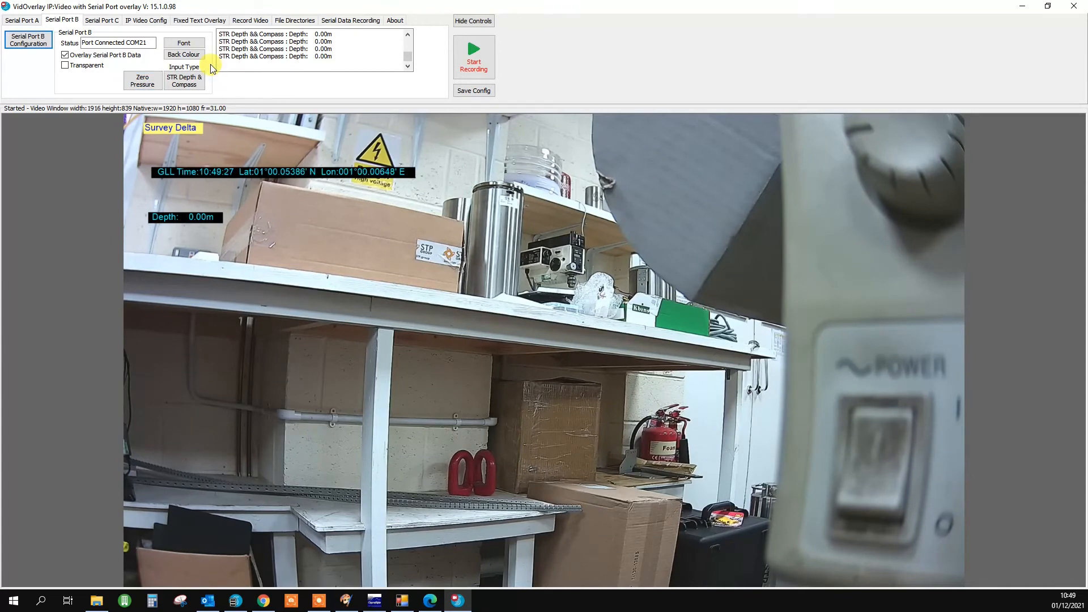
pyautogui.click(257, 21)
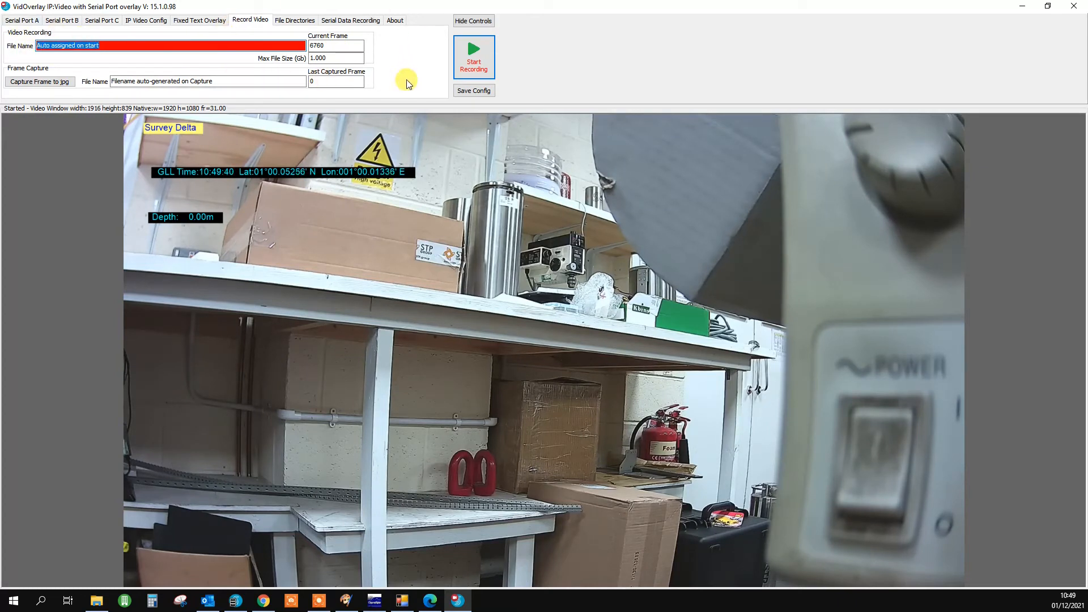
pyautogui.click(478, 67)
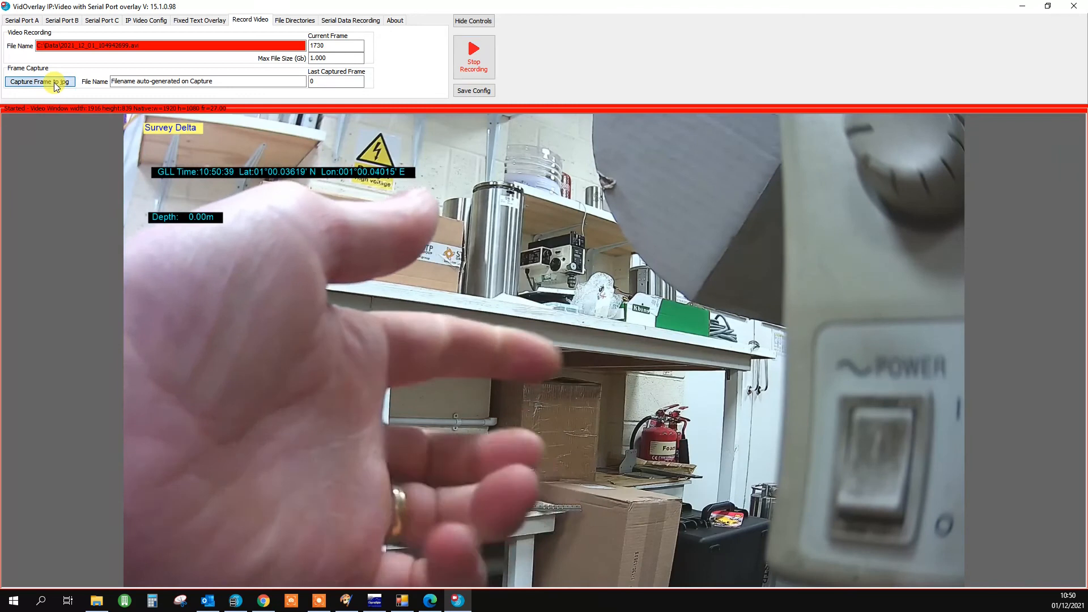
# Capture several frames of the ongoing recording as JPG images with auto-generated file names
pyautogui.click(55, 83)
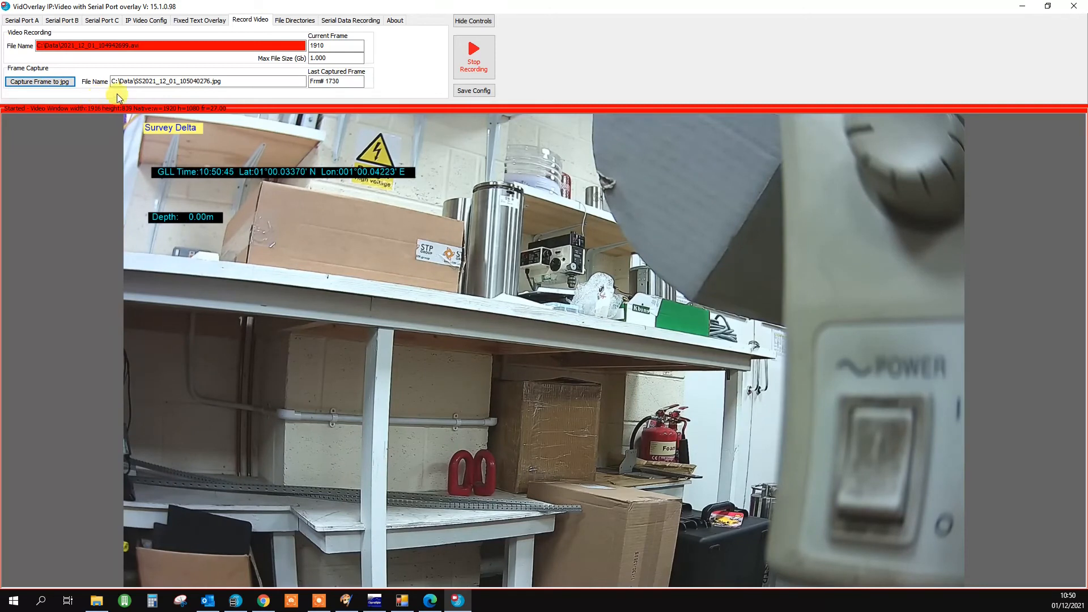
pyautogui.click(63, 82)
pyautogui.click(63, 83)
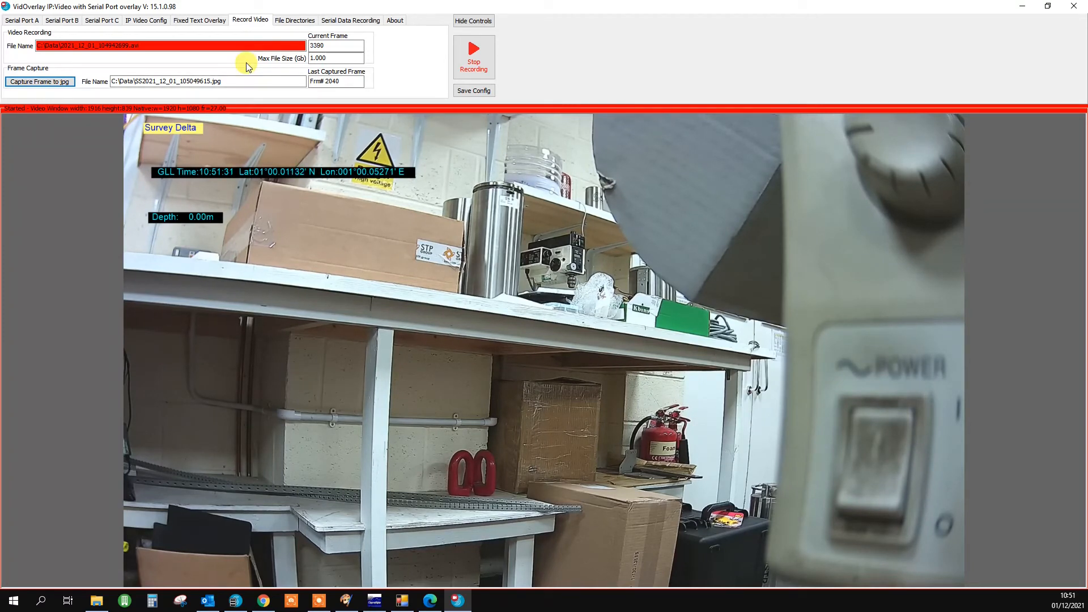
# View the software licensing details and go to the licence key field without changing it
pyautogui.click(396, 23)
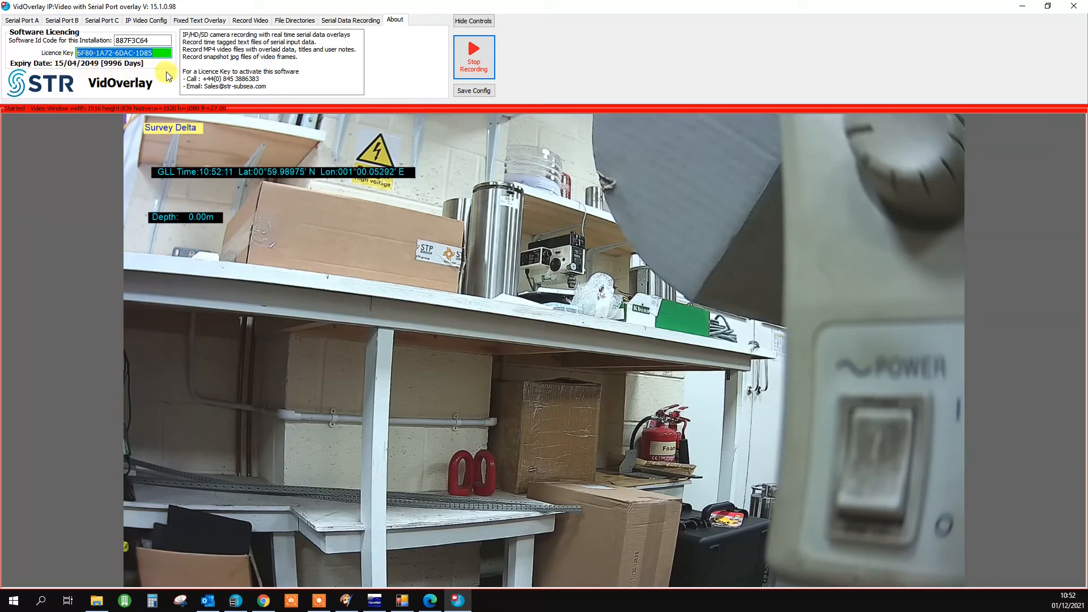
pyautogui.click(161, 54)
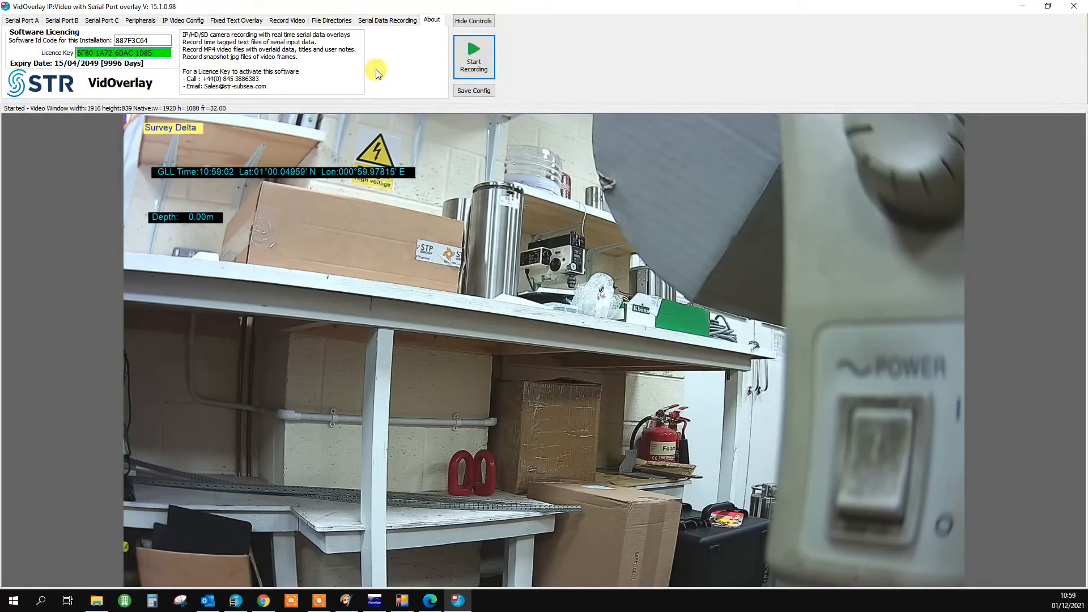
# Raise the peripherals' lamp brightness to about two-thirds of its range and toggle the lasers twice
pyautogui.click(145, 20)
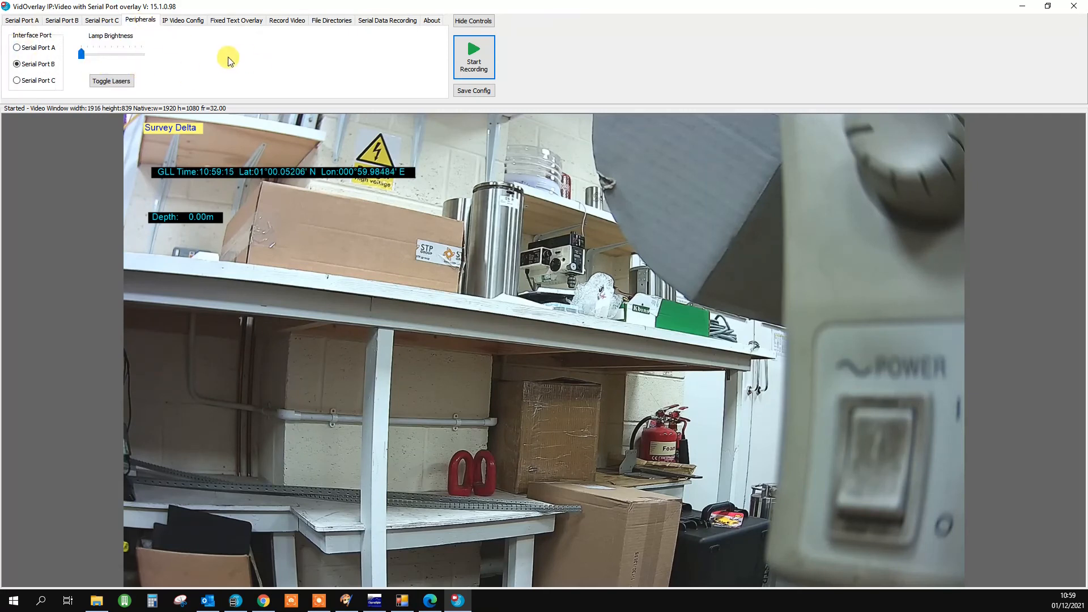
pyautogui.moveTo(83, 59); pyautogui.dragTo(123, 59)
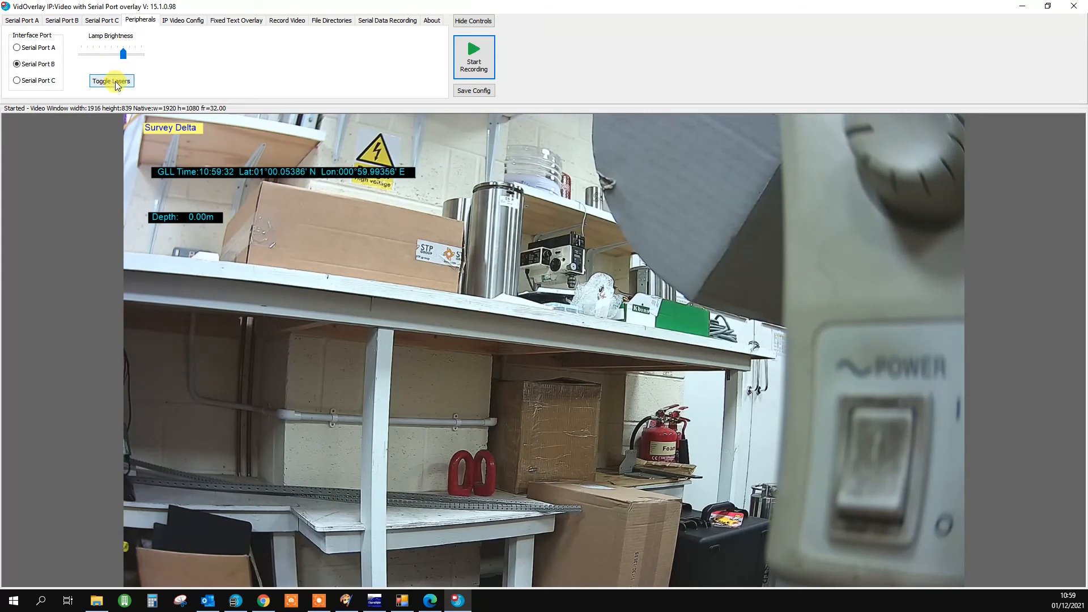
pyautogui.click(117, 83)
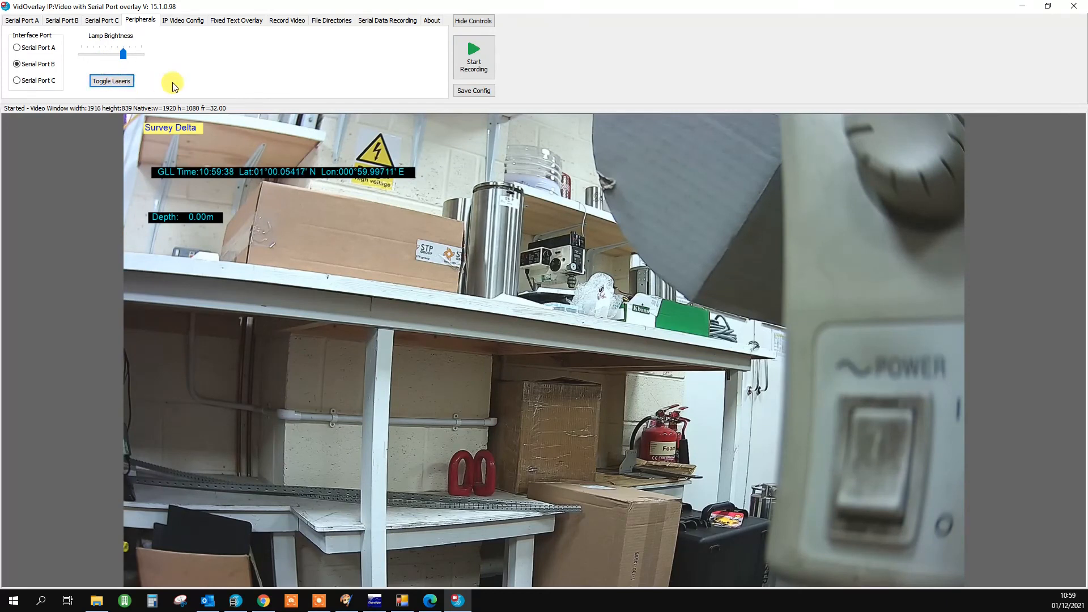
pyautogui.click(127, 84)
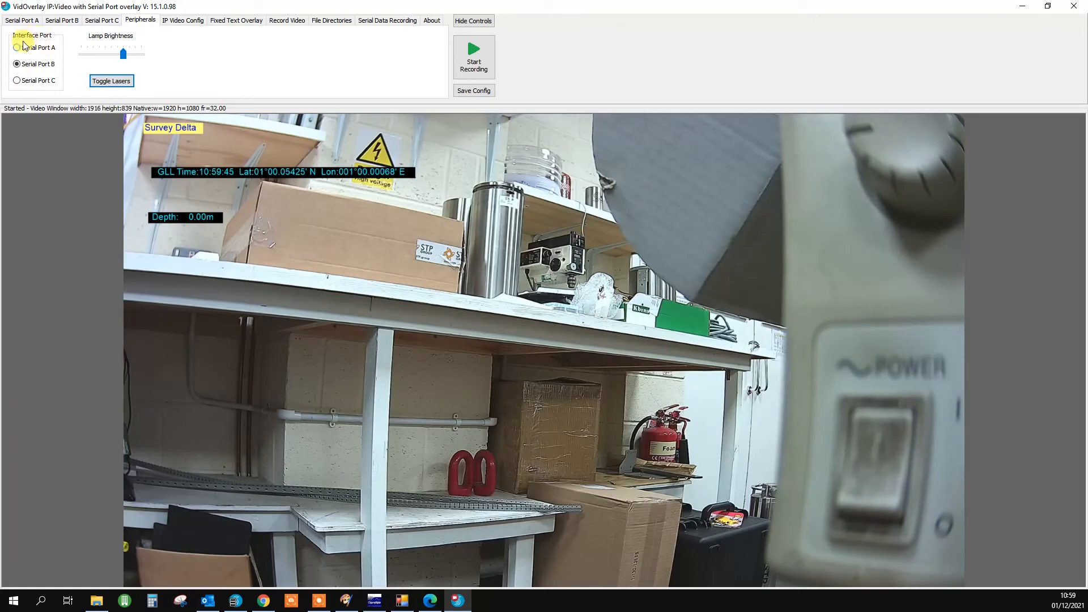
# Use Serial Port B as the peripherals' interface port to adjust the lamp brightness and toggle the lasers again
pyautogui.click(23, 65)
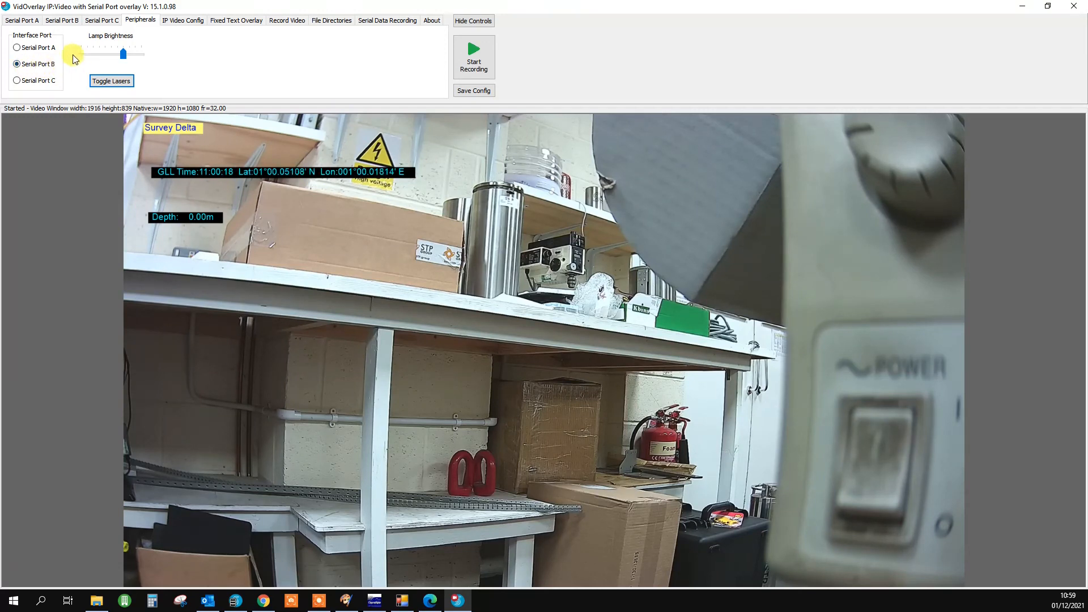
pyautogui.click(122, 58)
pyautogui.moveTo(120, 58)
pyautogui.mouseDown()
pyautogui.moveTo(93, 57)
pyautogui.moveTo(120, 57)
pyautogui.mouseUp()
pyautogui.click(121, 81)
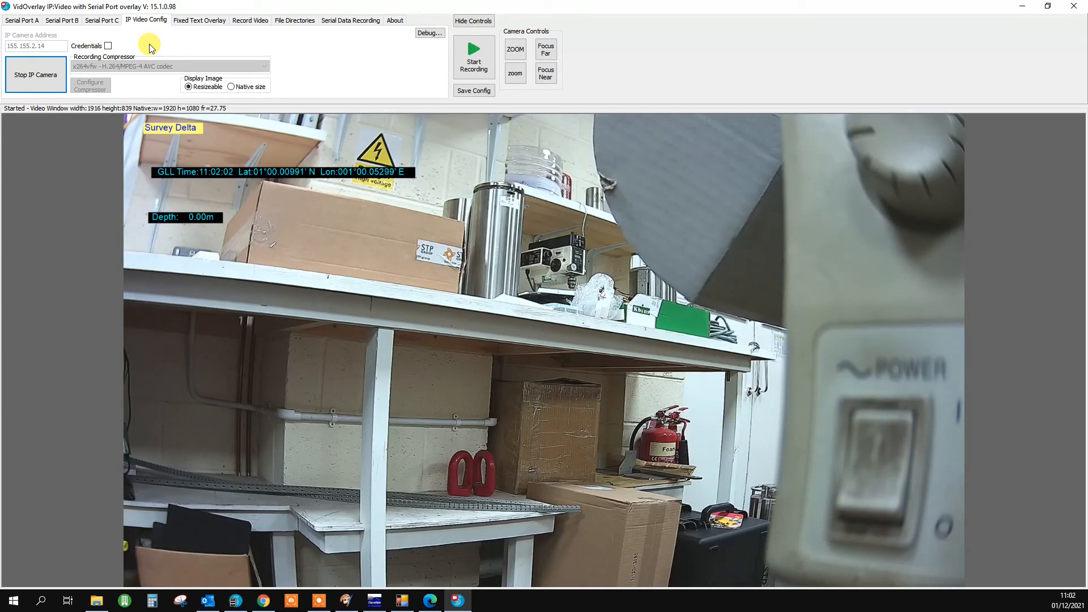
# Enable login credentials for the IP camera, then stop the camera, check its username field and start it again
pyautogui.click(107, 46)
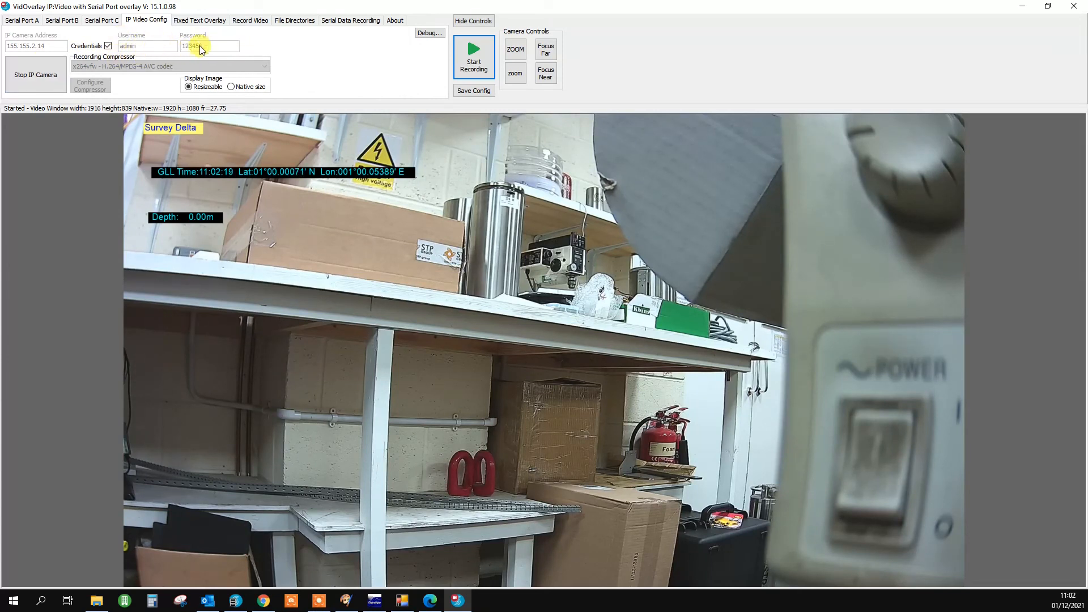
pyautogui.click(46, 77)
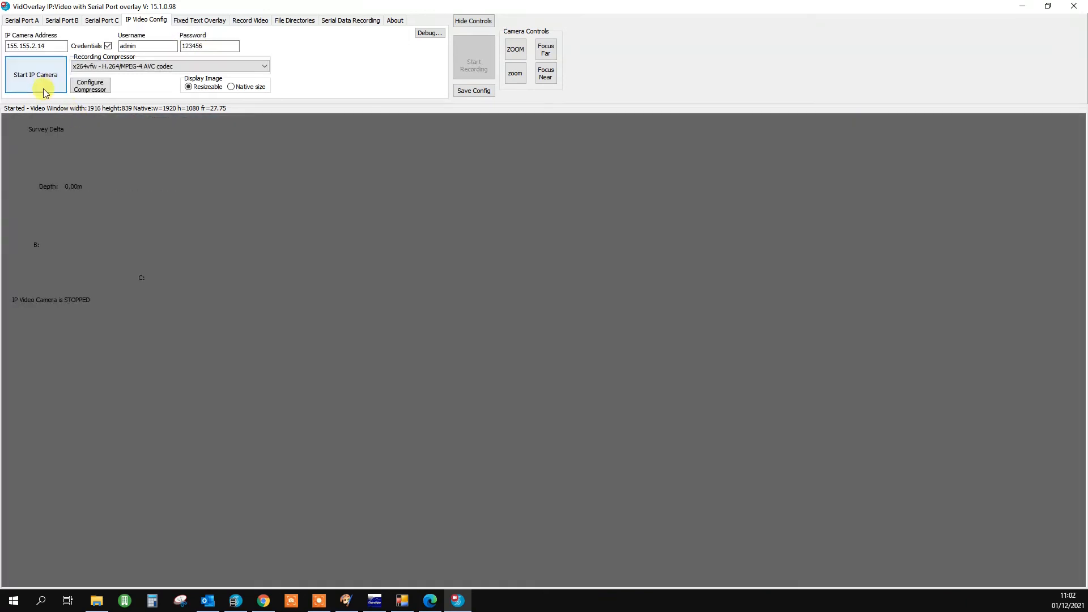
pyautogui.click(151, 46)
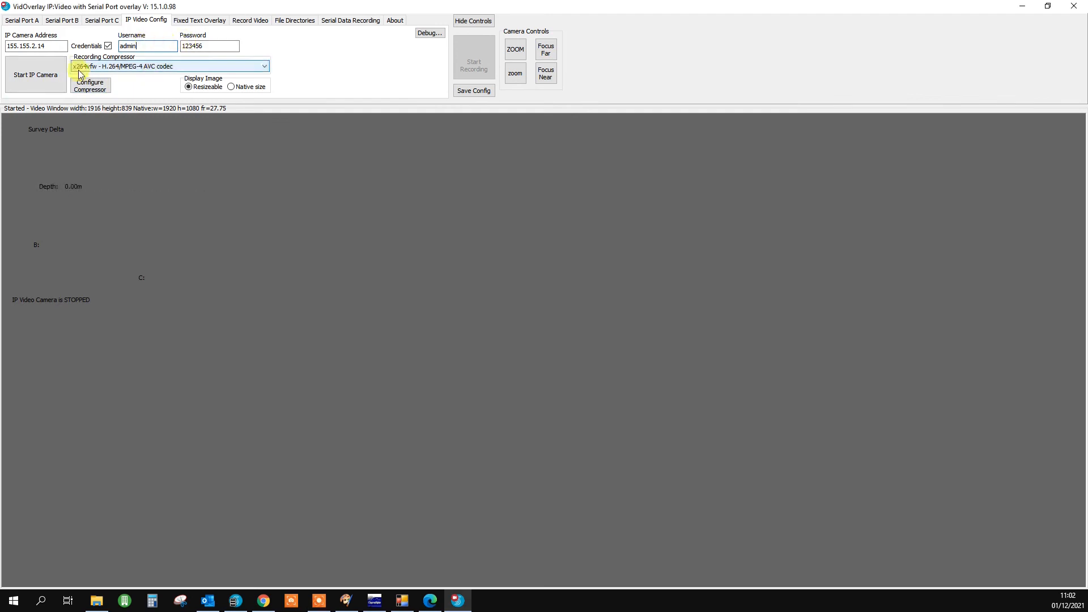
pyautogui.click(49, 78)
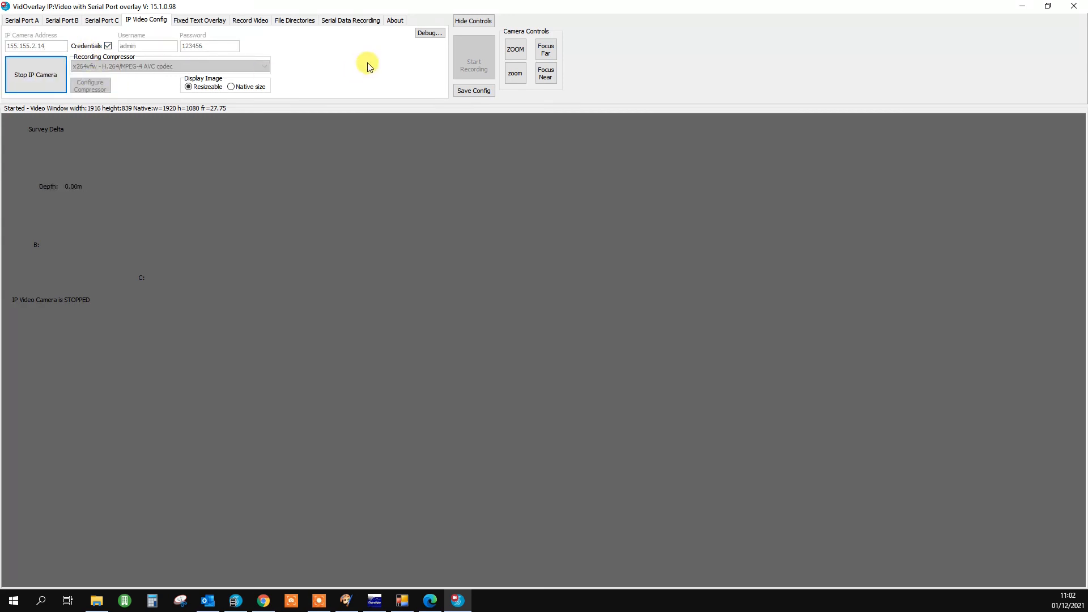